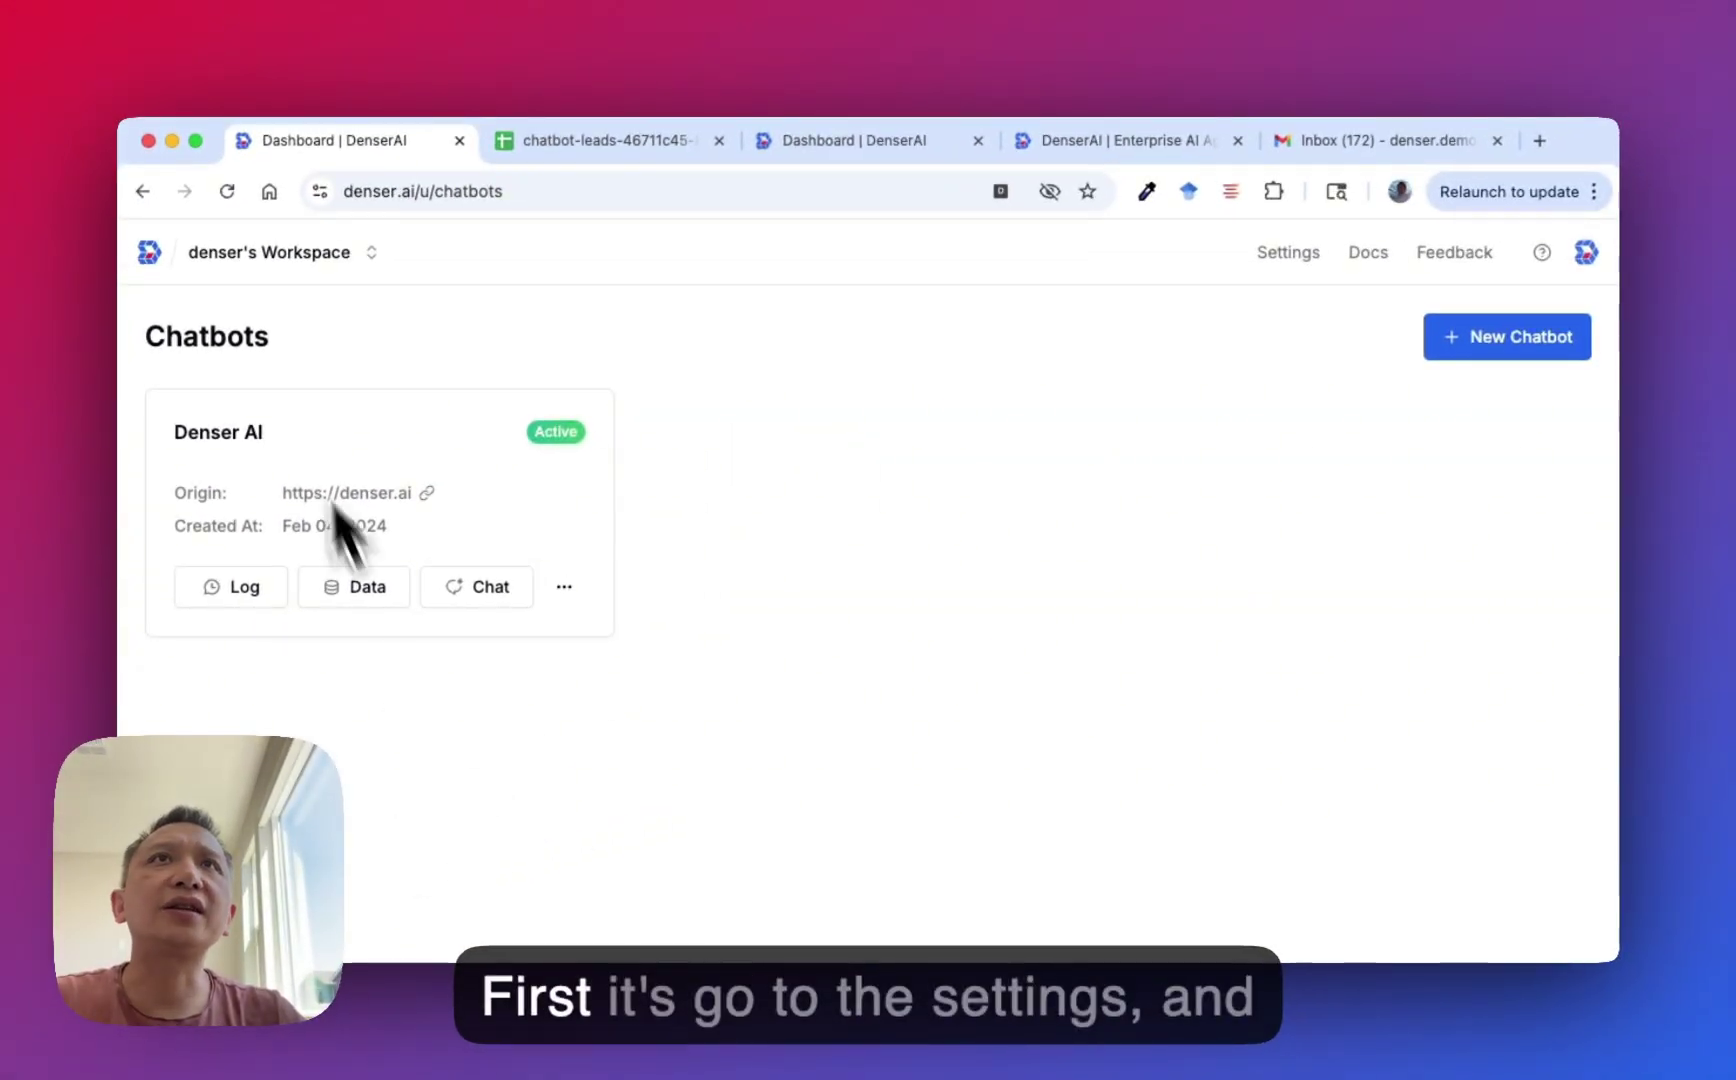
Review the Owner, Admin and Member roles in workspace settings, then dismiss the Add Role form unused.
{"action": "left_click", "coordinate": [1284, 257]}
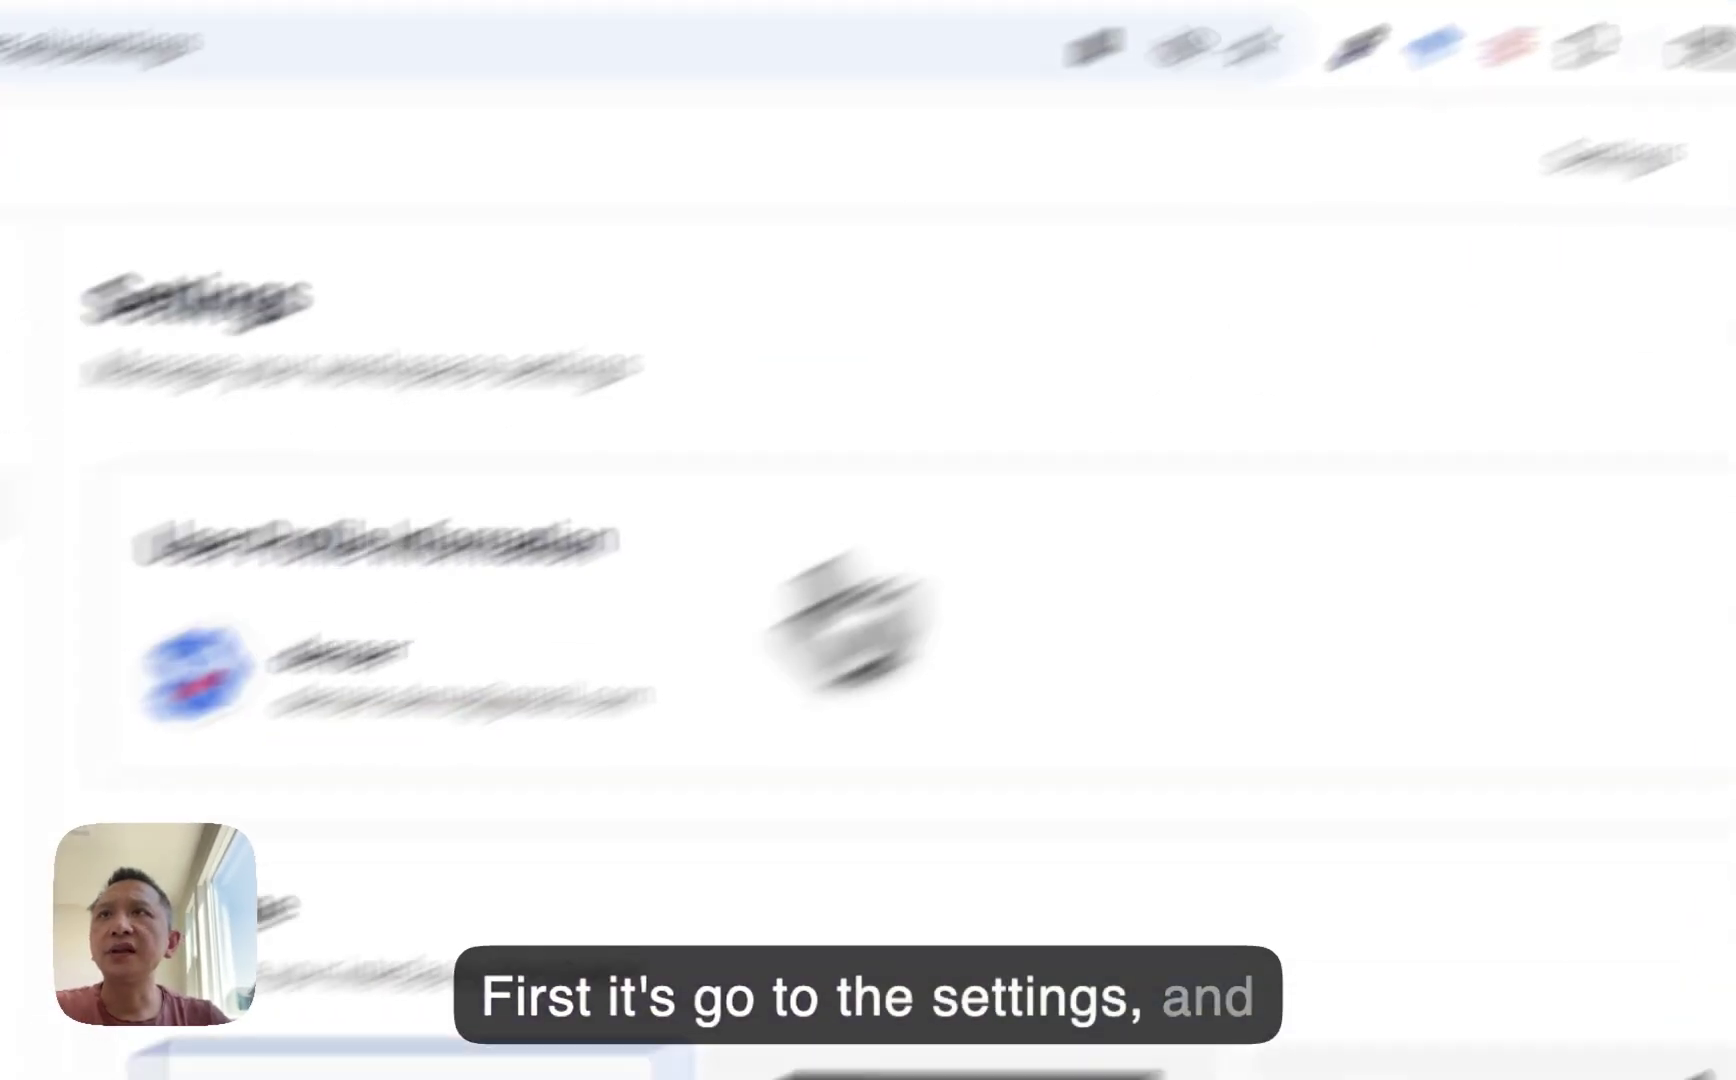
{"action": "left_click", "coordinate": [405, 518]}
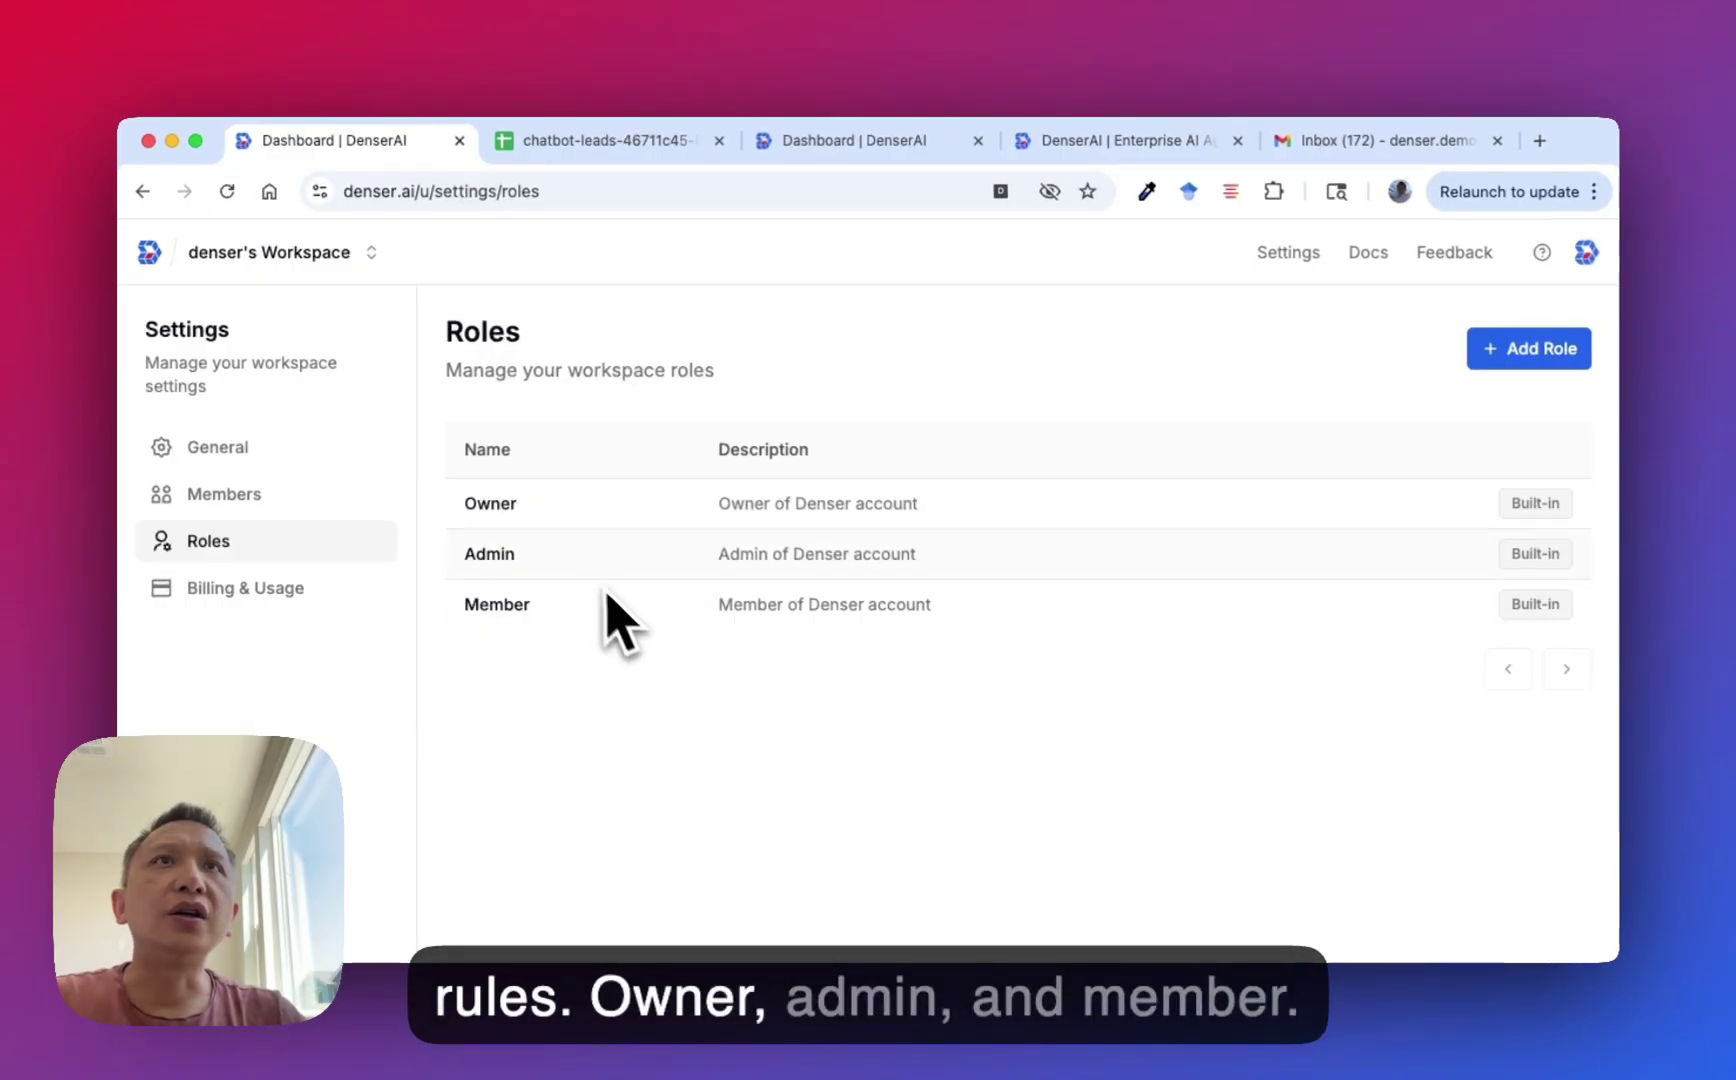
{"action": "scroll", "coordinate": [600, 586], "scroll_direction": "down", "scroll_amount": 1}
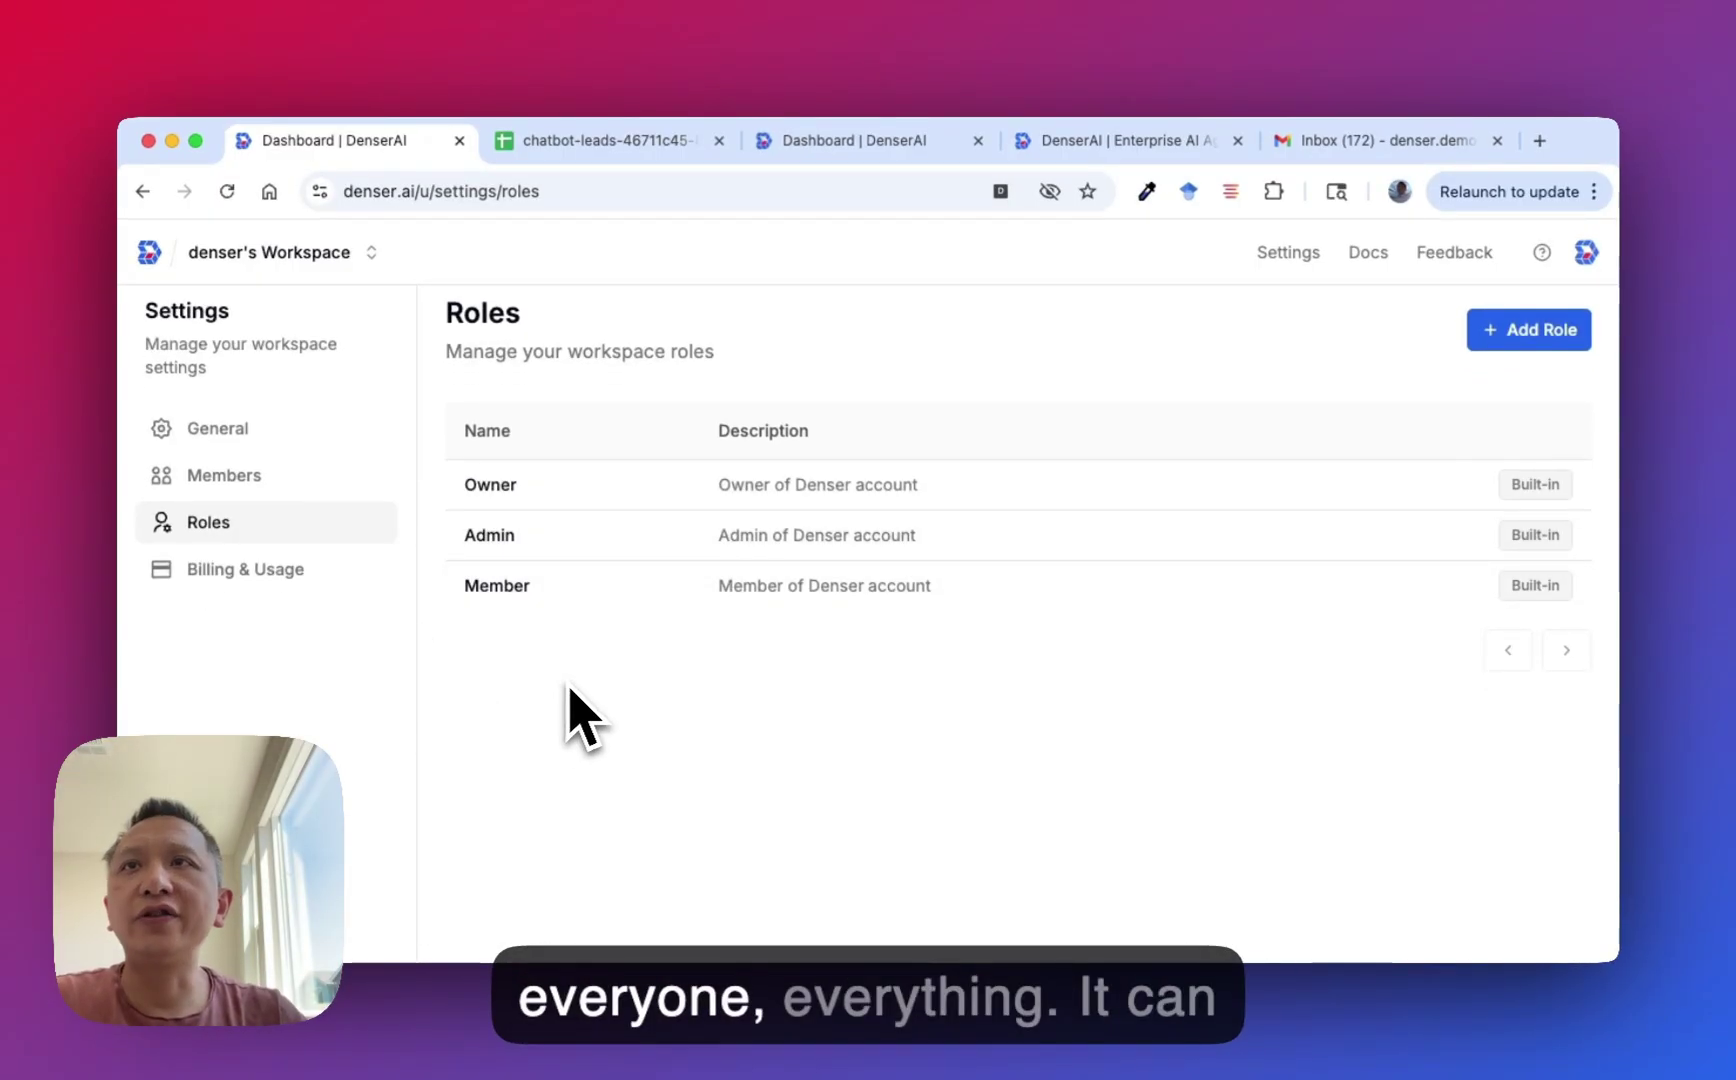
{"action": "scroll", "coordinate": [572, 690], "scroll_direction": "down", "scroll_amount": 2}
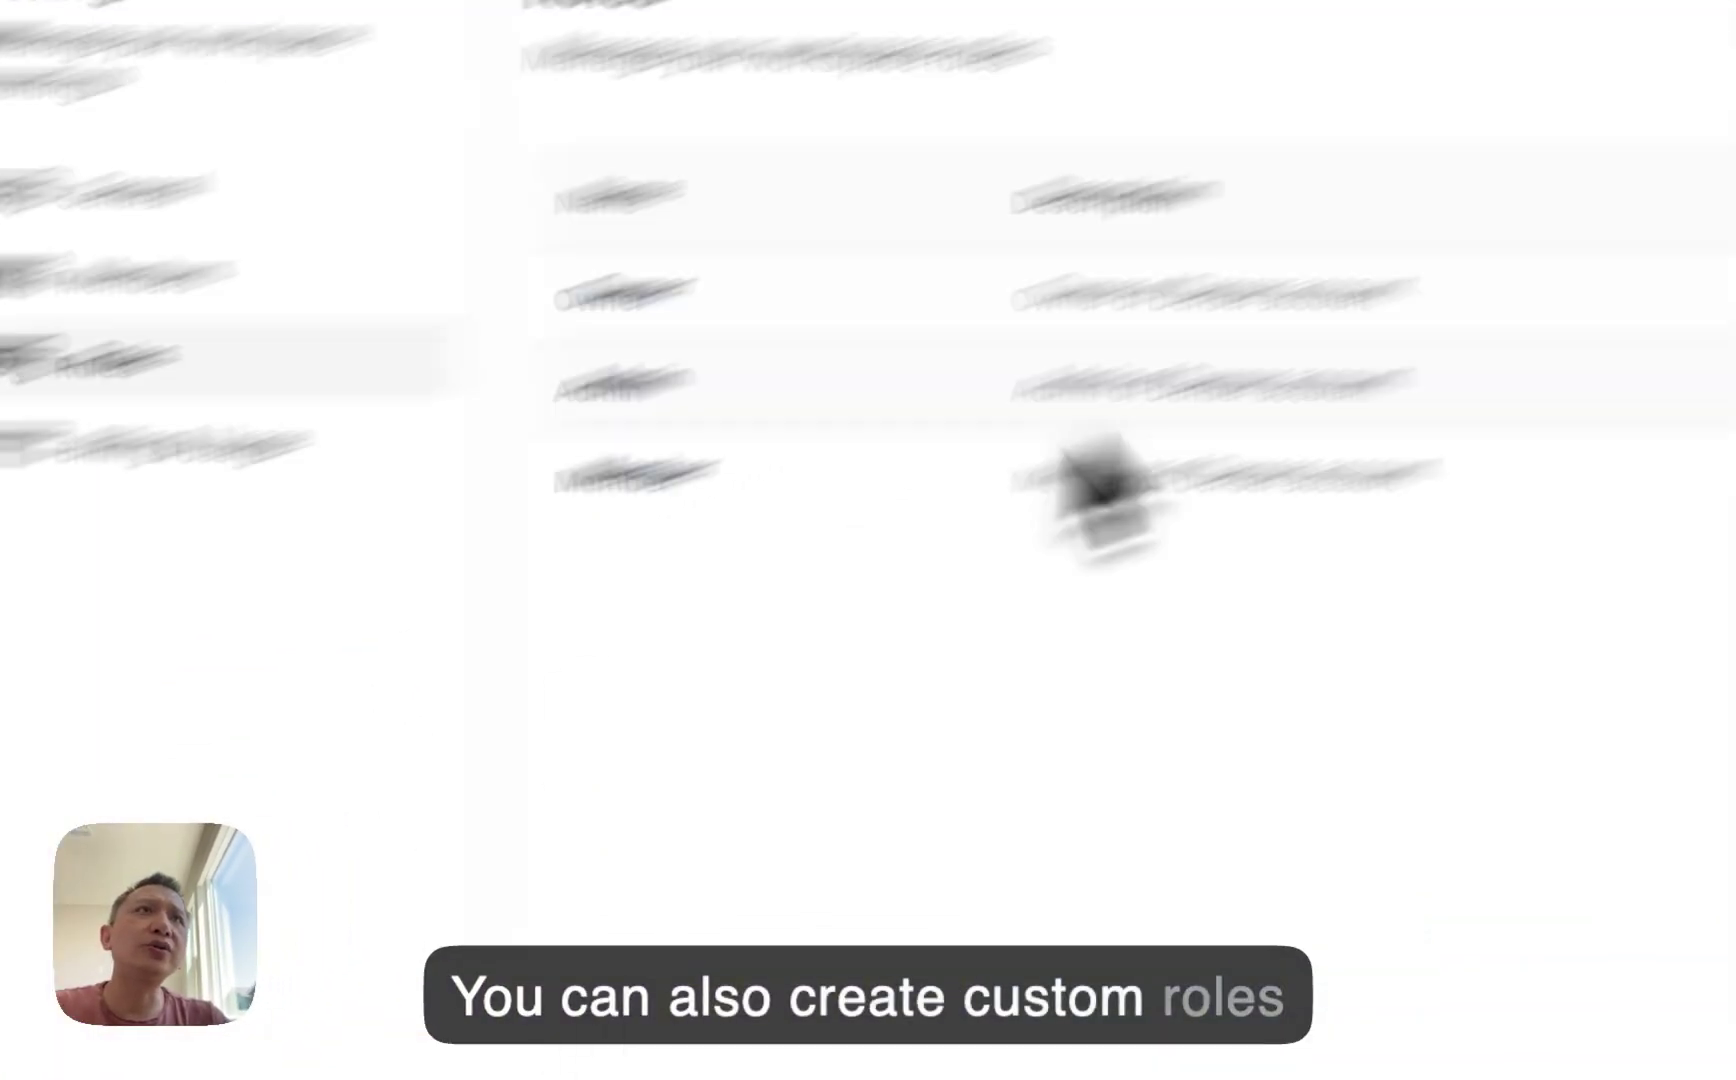
{"action": "left_click", "coordinate": [1465, 345]}
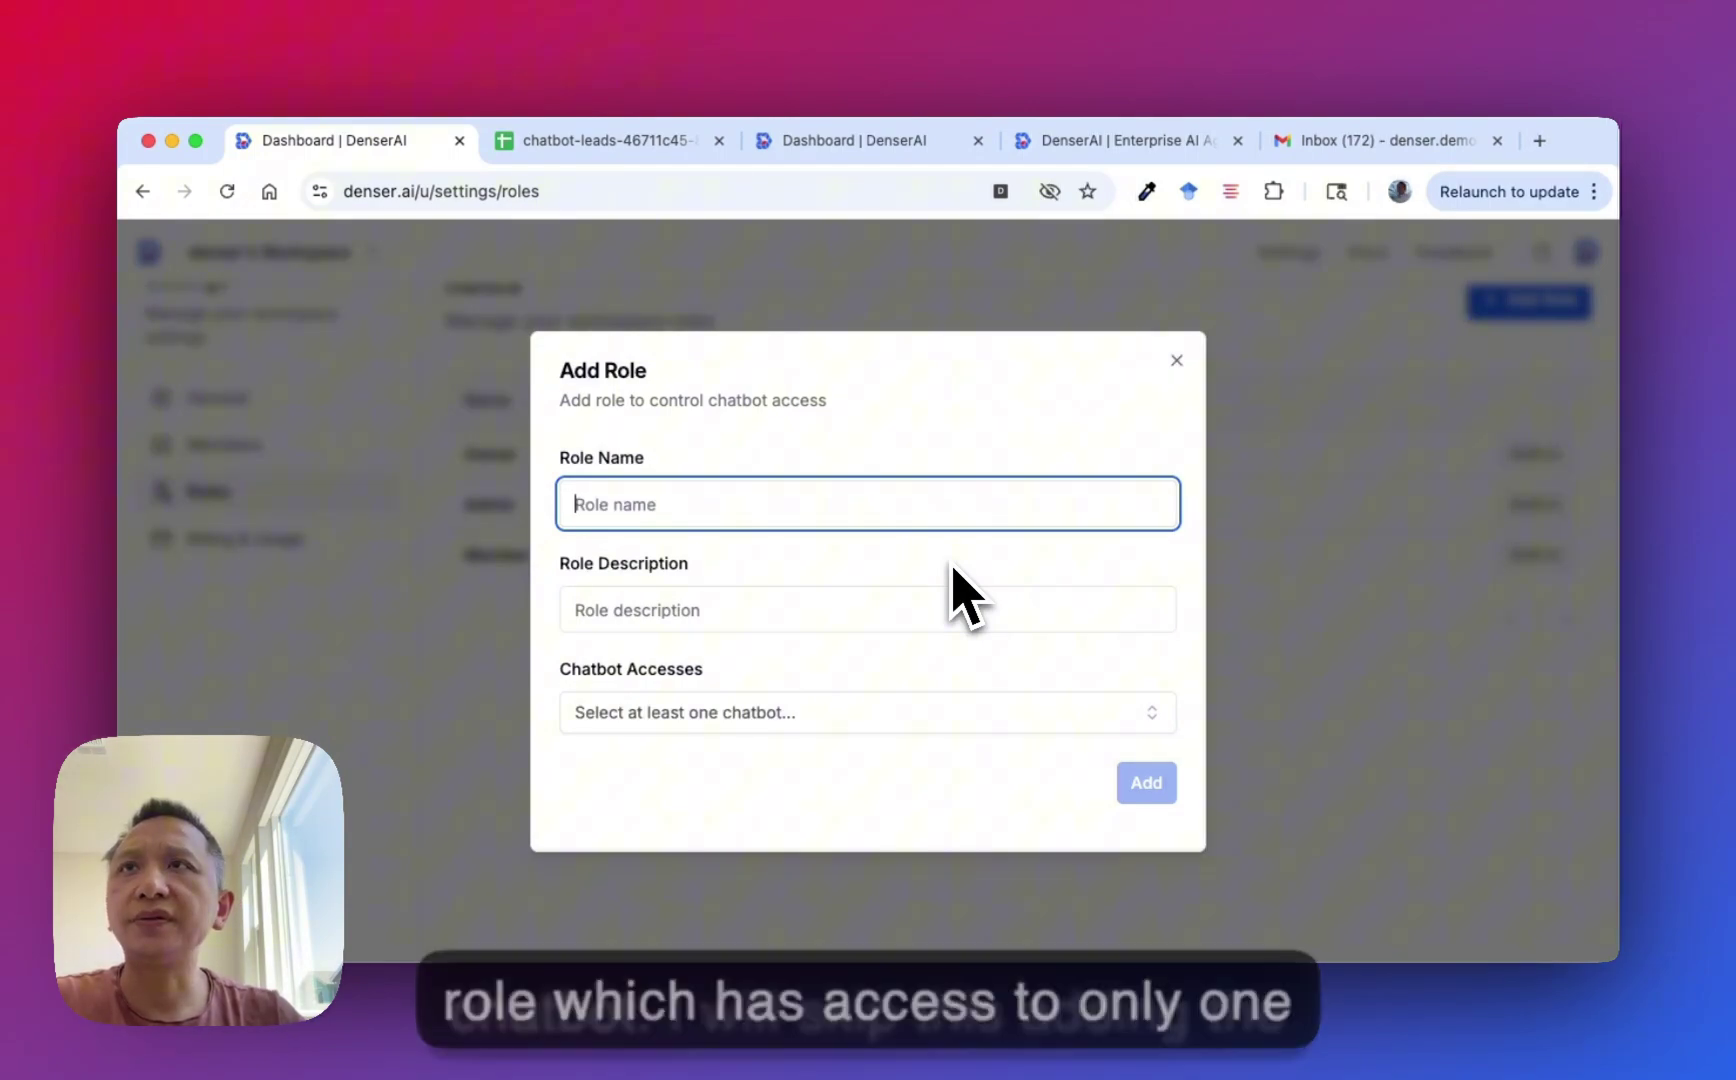
{"action": "left_click", "coordinate": [1218, 432]}
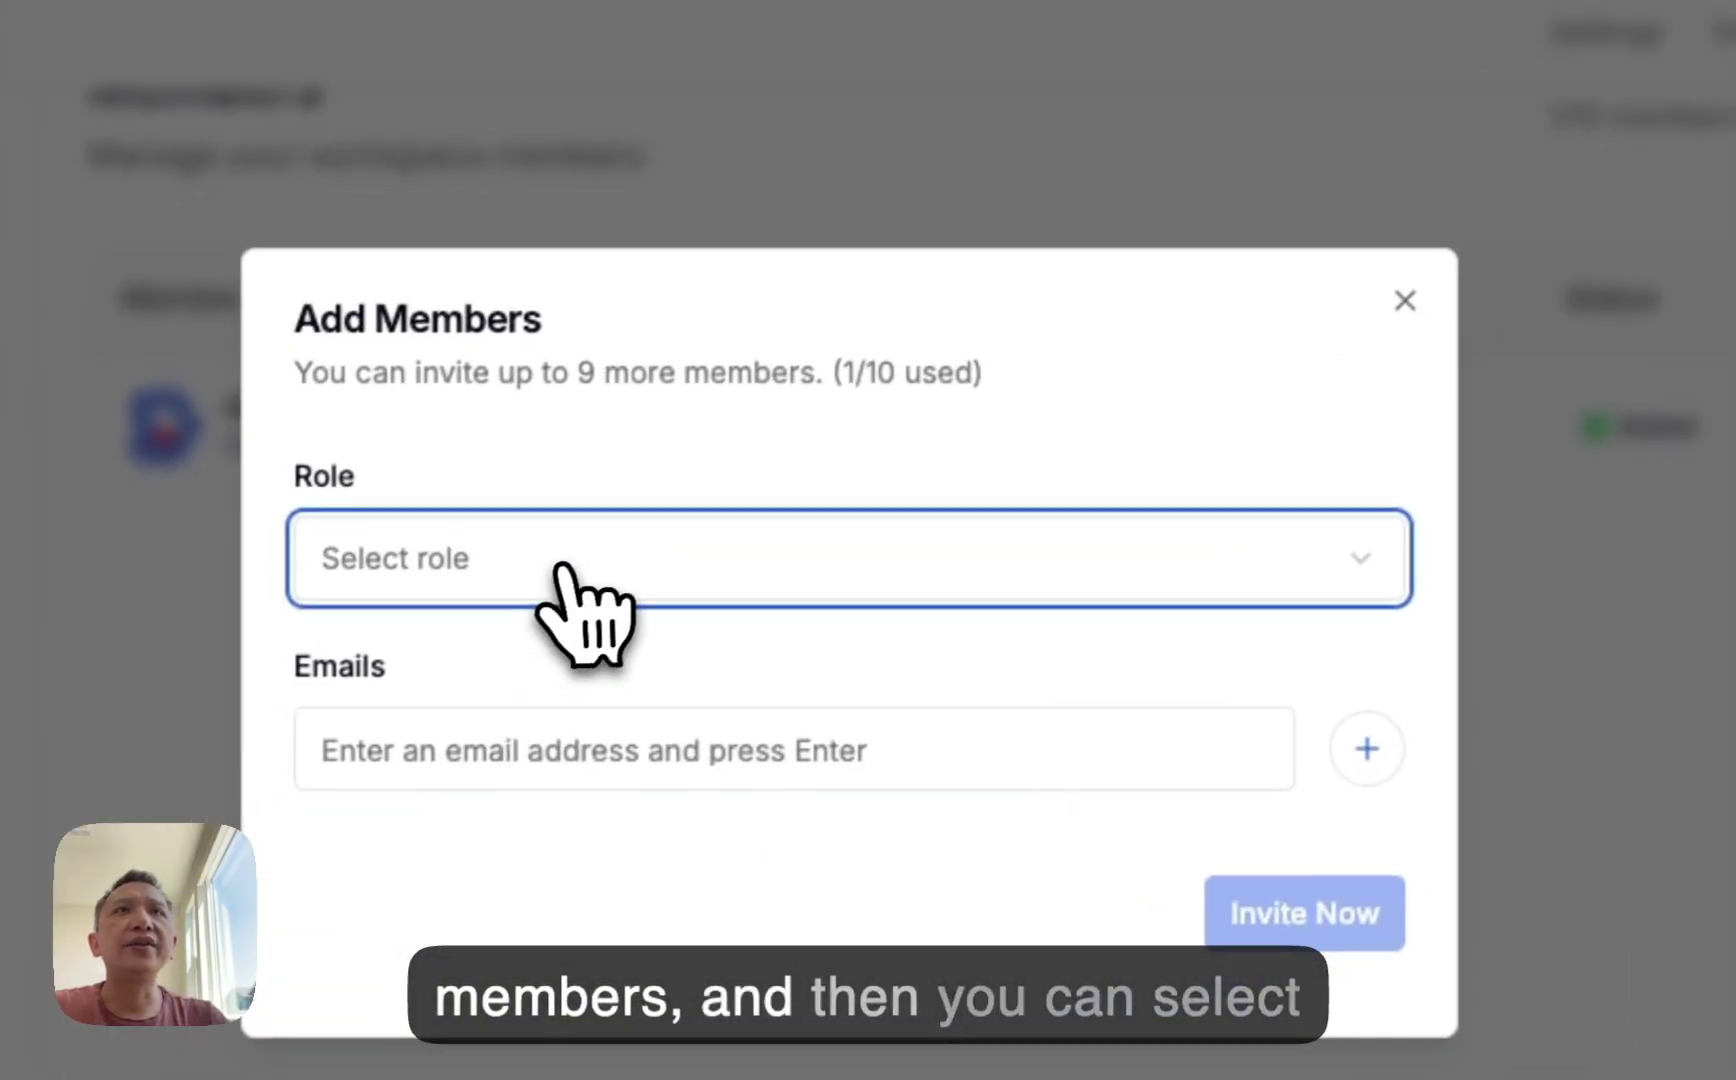
Send an Admin-role invitation to the new member's e-mail address.
{"action": "left_click", "coordinate": [556, 570]}
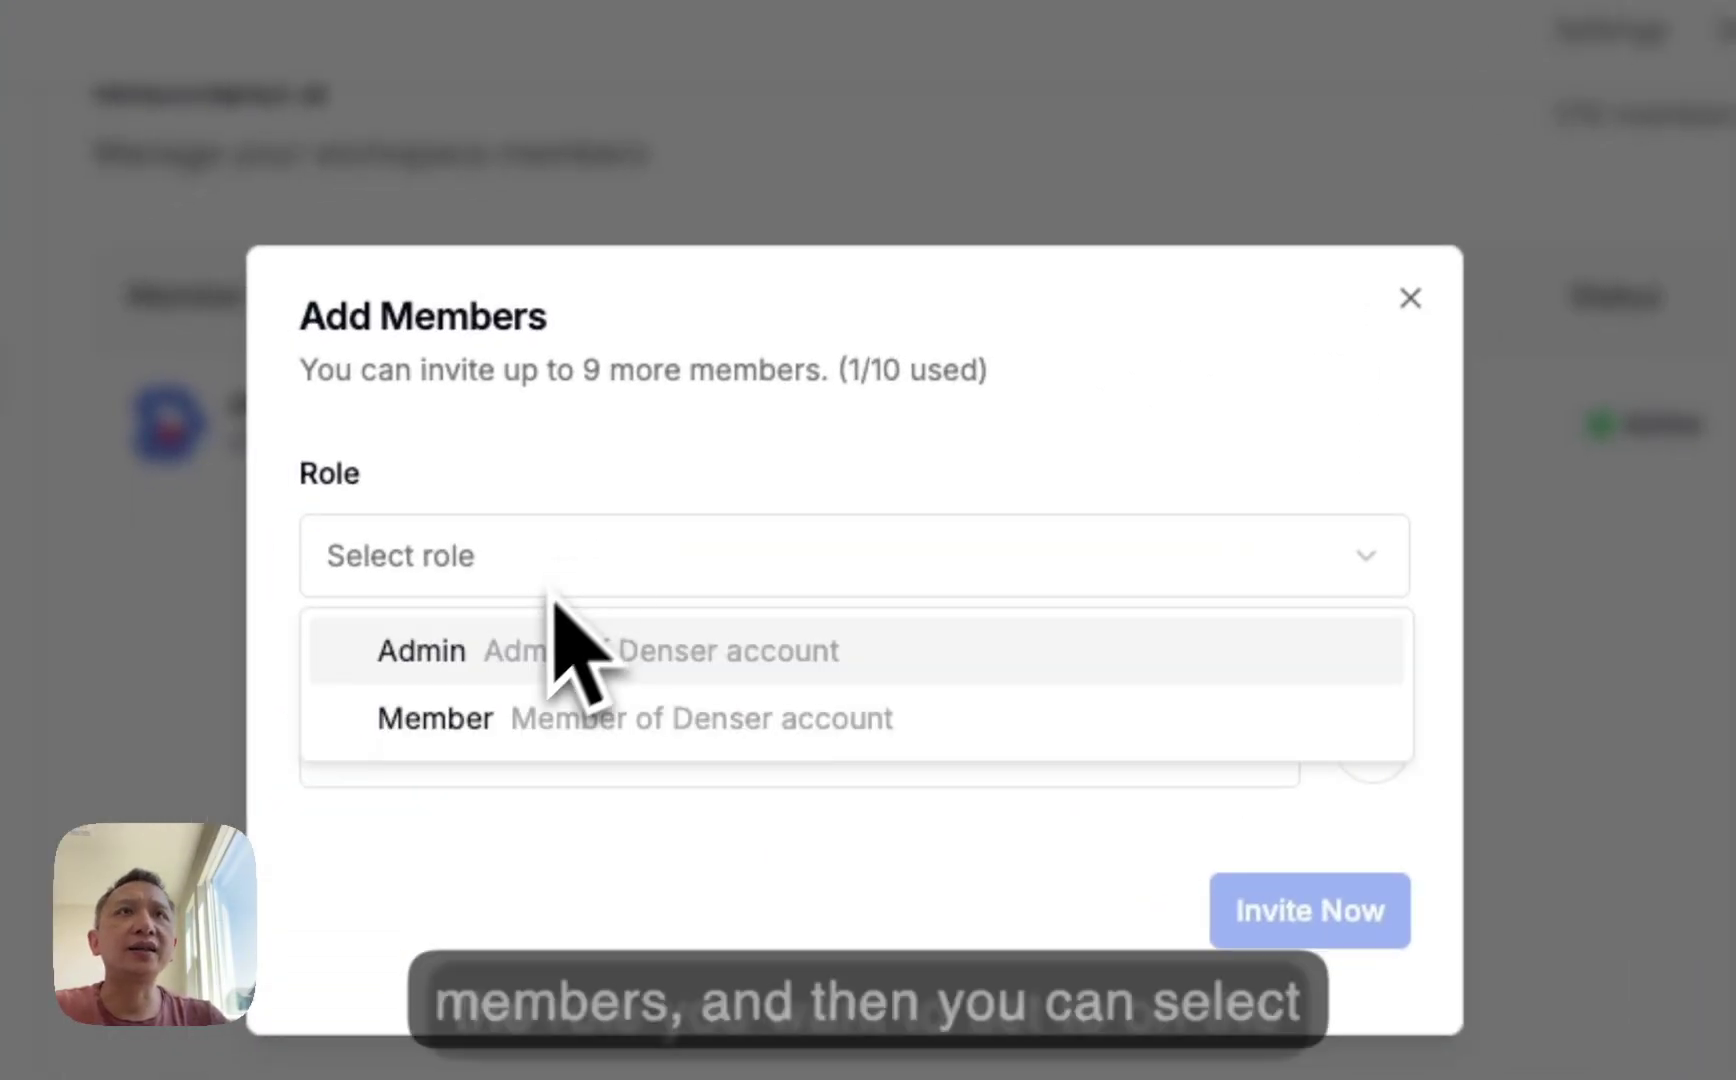
{"action": "left_click", "coordinate": [515, 655]}
{"action": "left_click", "coordinate": [508, 750]}
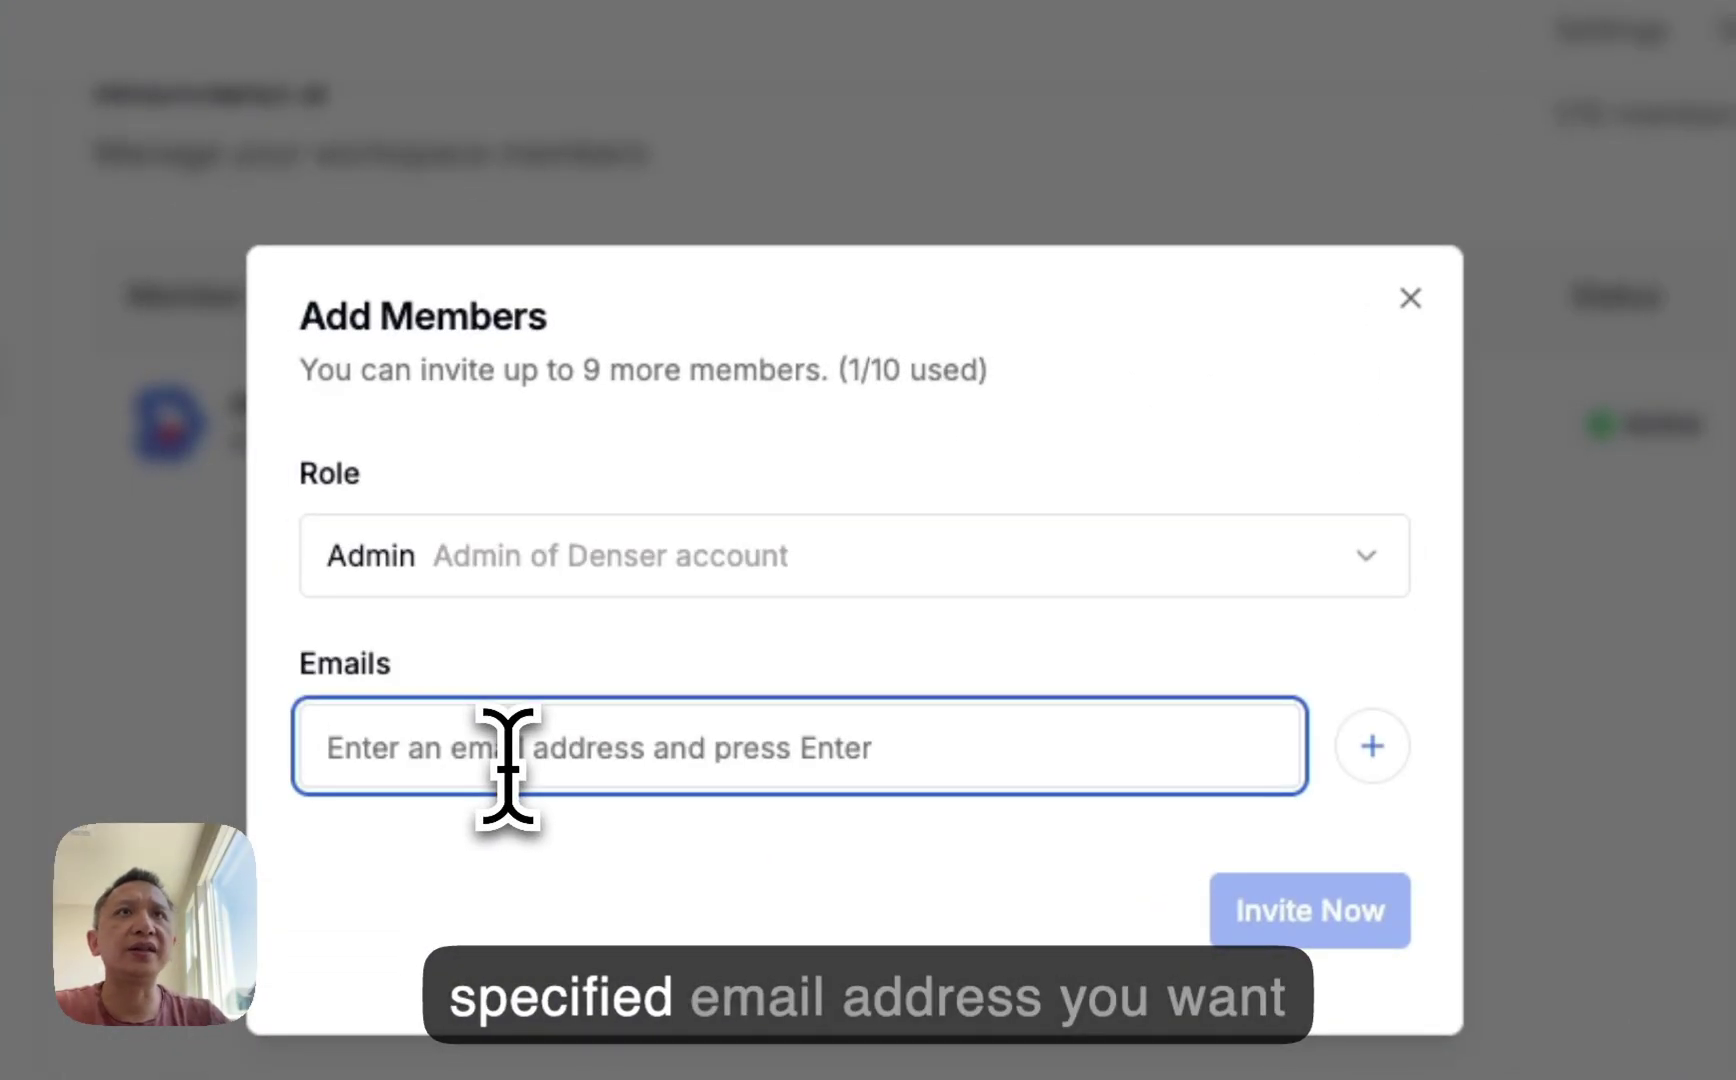
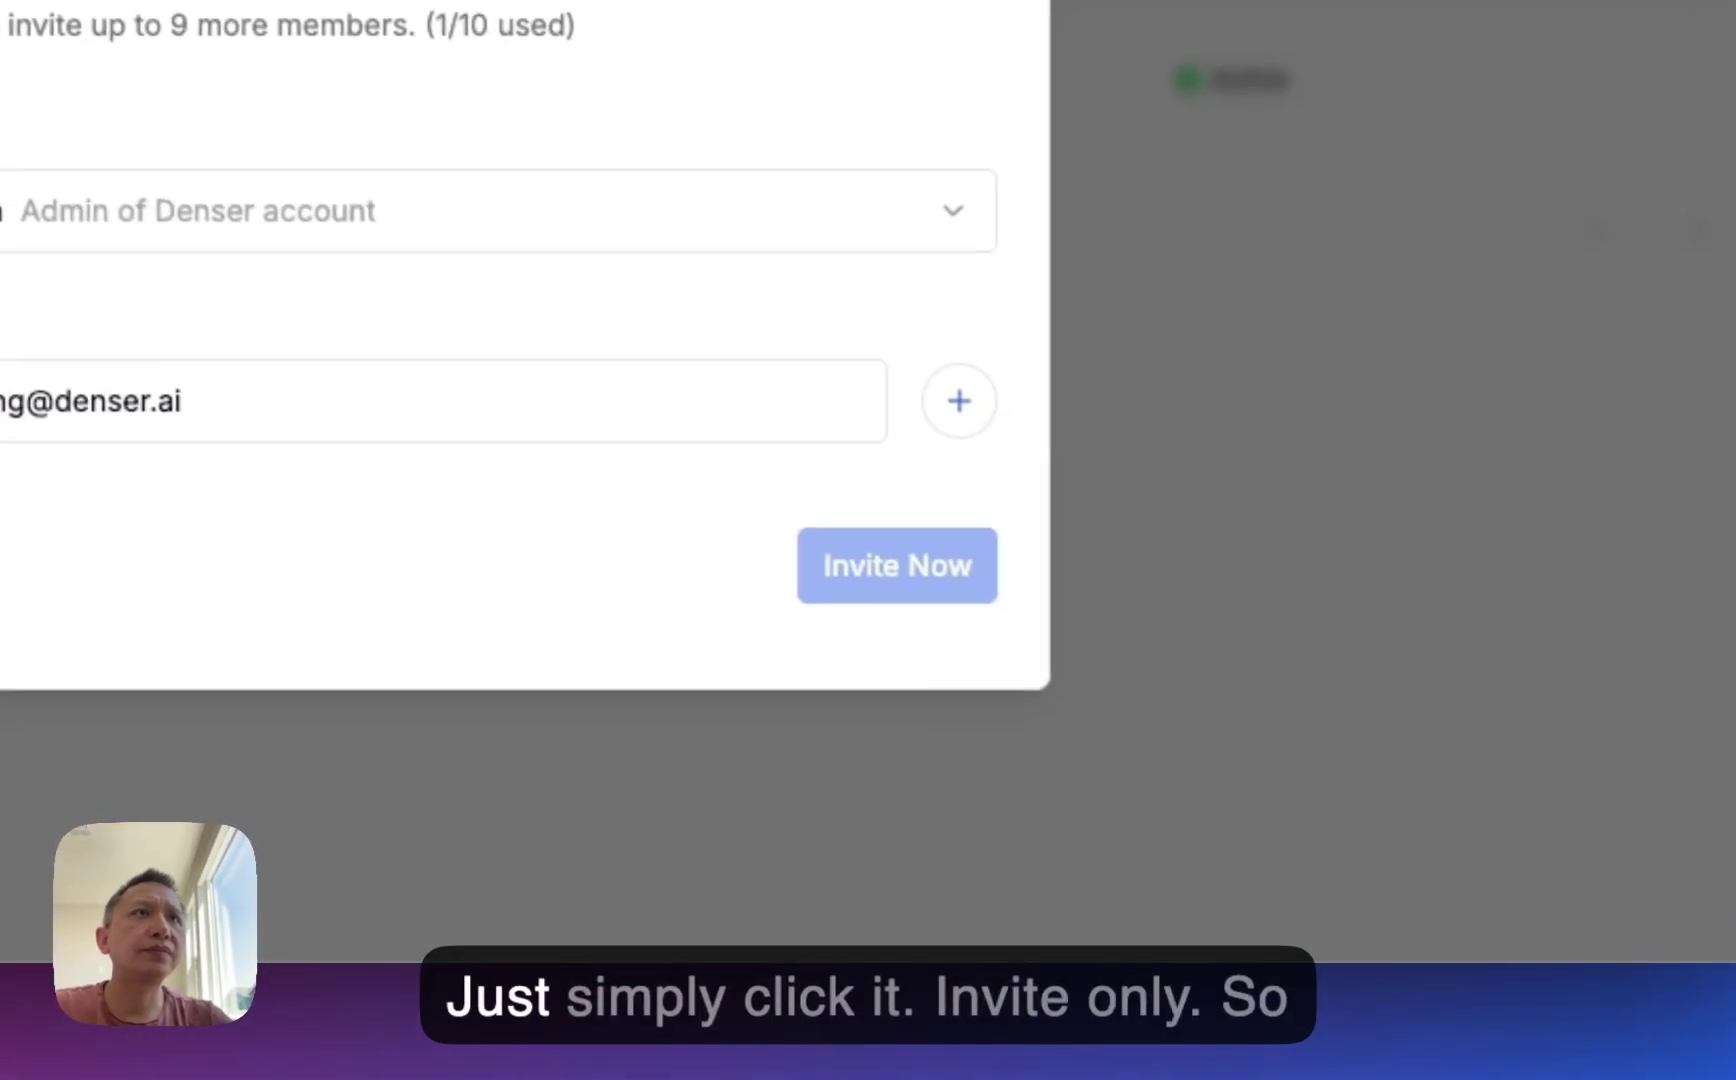
{"action": "left_click", "coordinate": [1258, 420]}
{"action": "left_click", "coordinate": [1180, 600]}
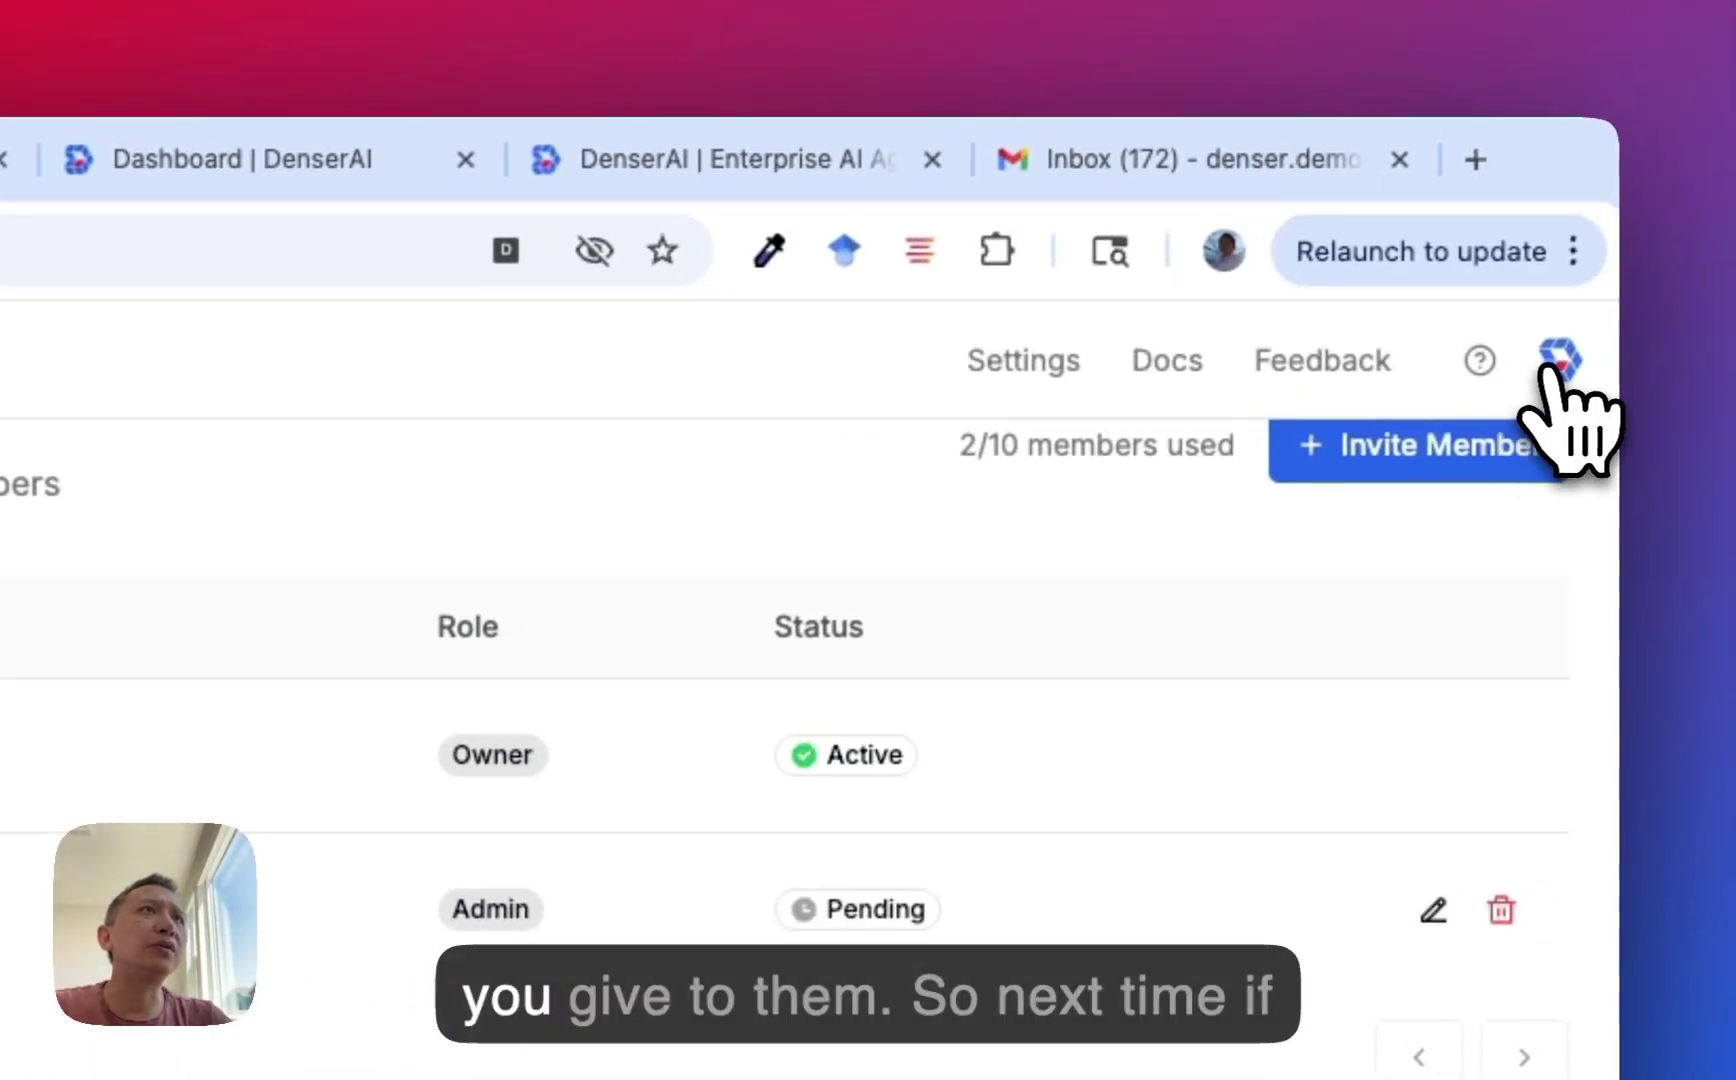
{"action": "left_click", "coordinate": [1550, 368]}
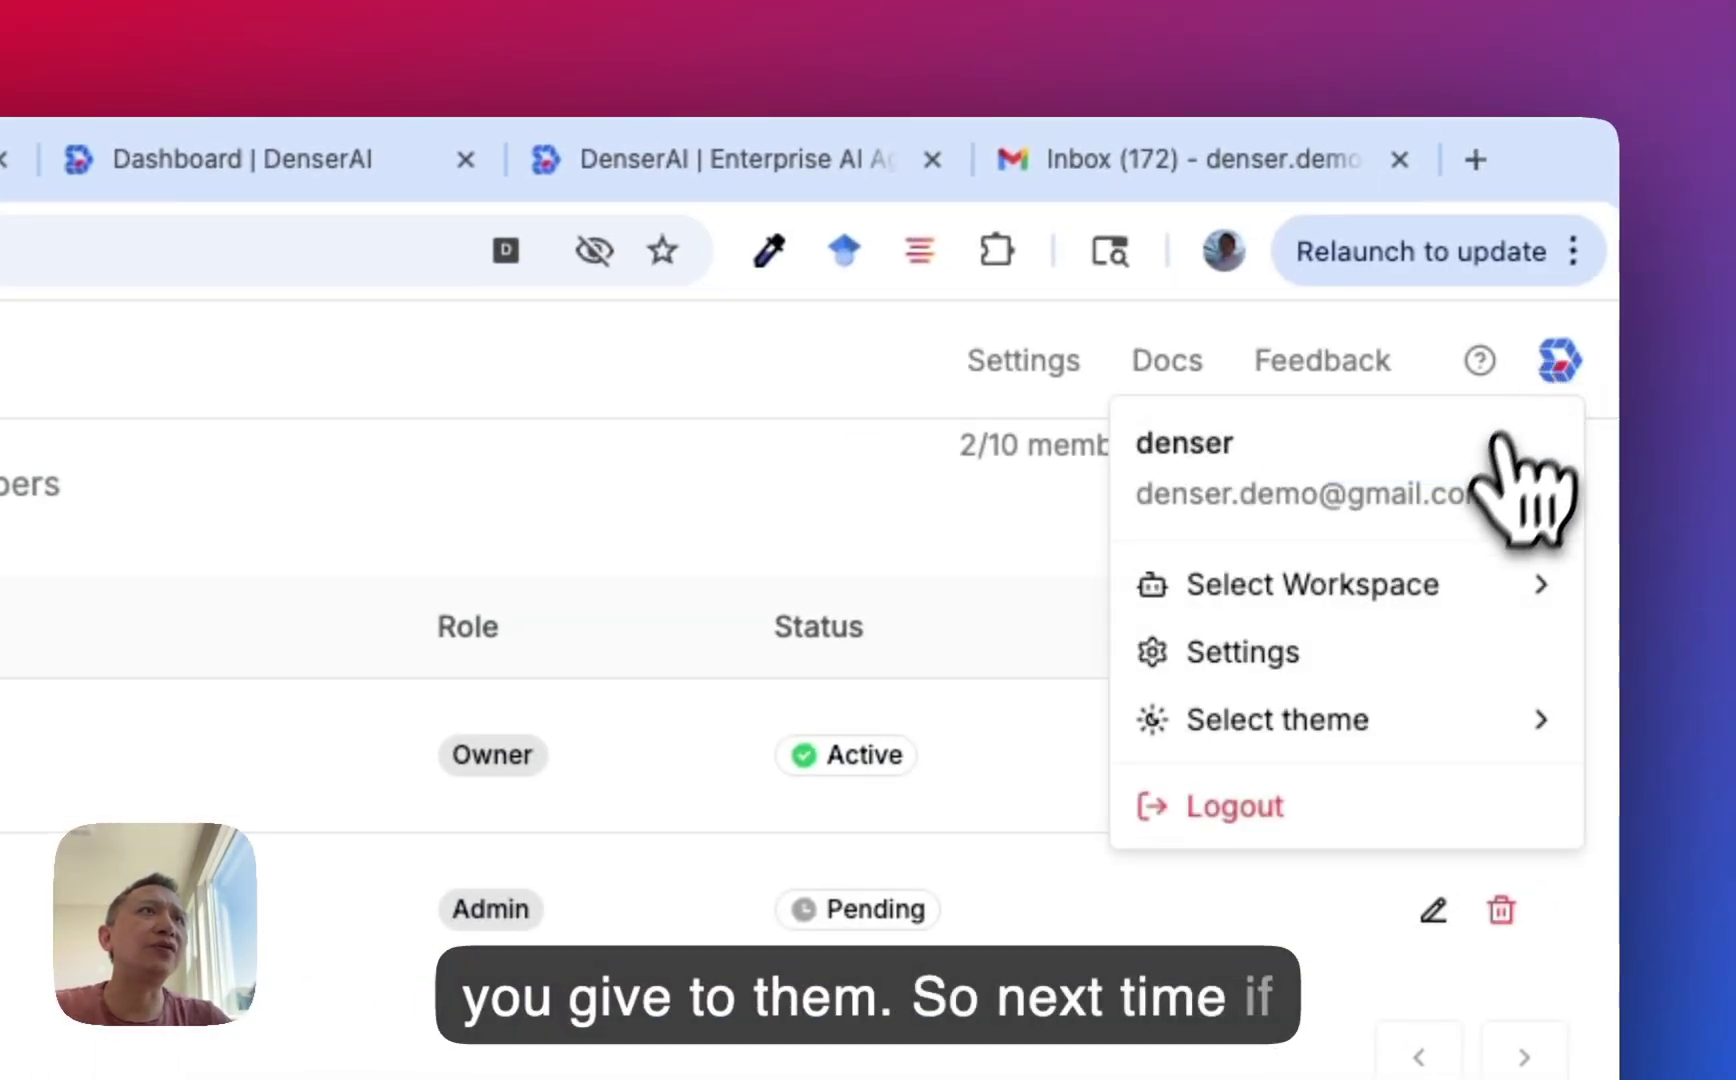
{"action": "mouse_move", "coordinate": [1378, 578]}
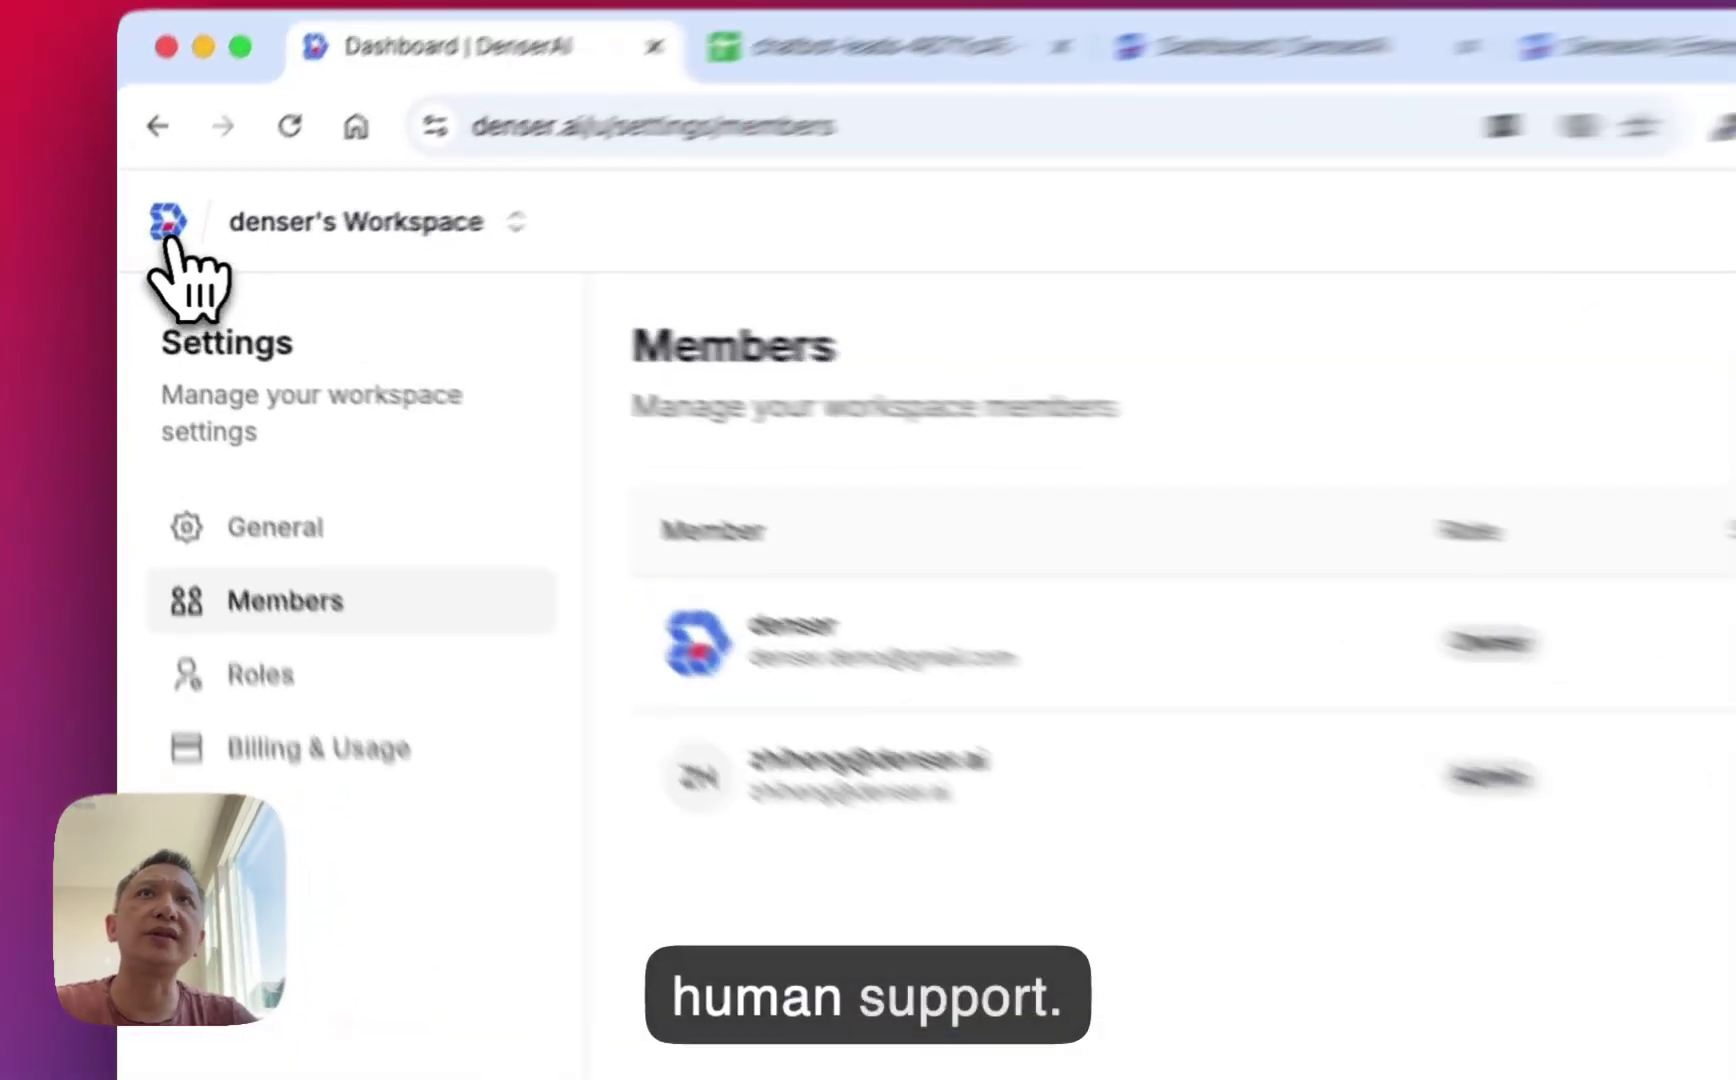
Keep Customer Support switched on in the Denser AI chatbot's customization settings.
{"action": "left_click", "coordinate": [149, 252]}
{"action": "left_click", "coordinate": [859, 447]}
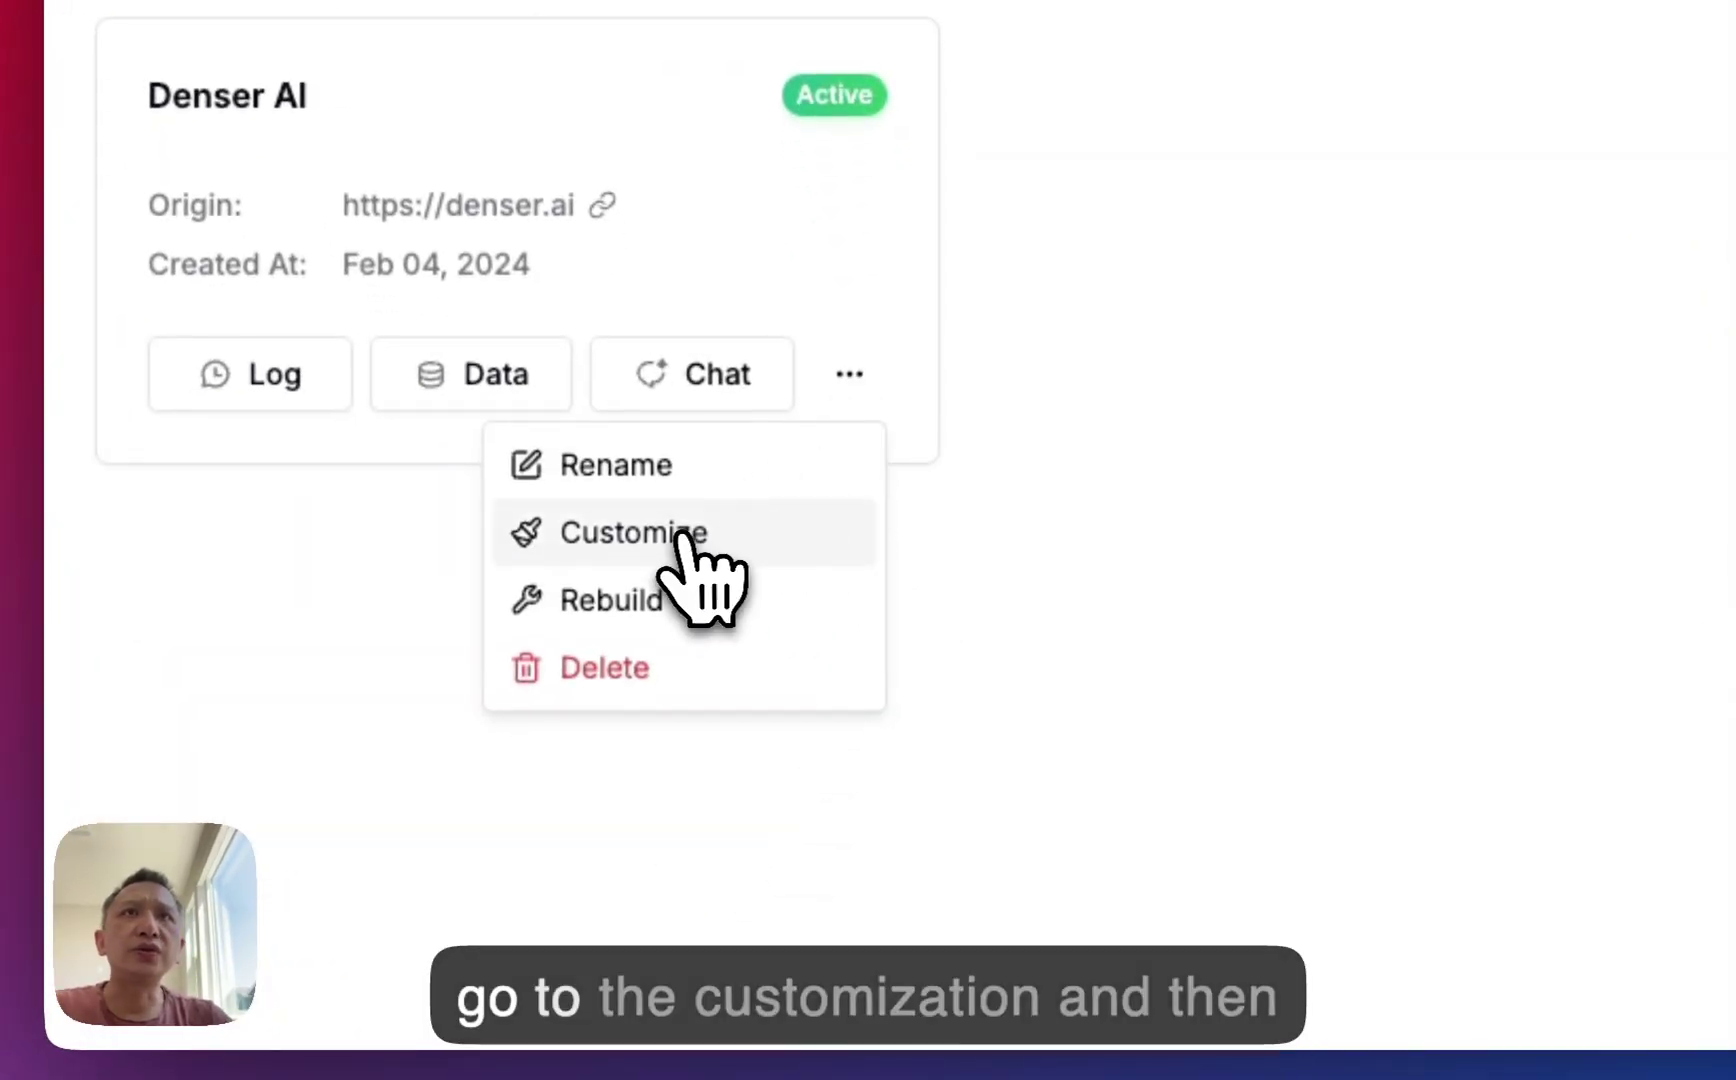
{"action": "left_click", "coordinate": [696, 618]}
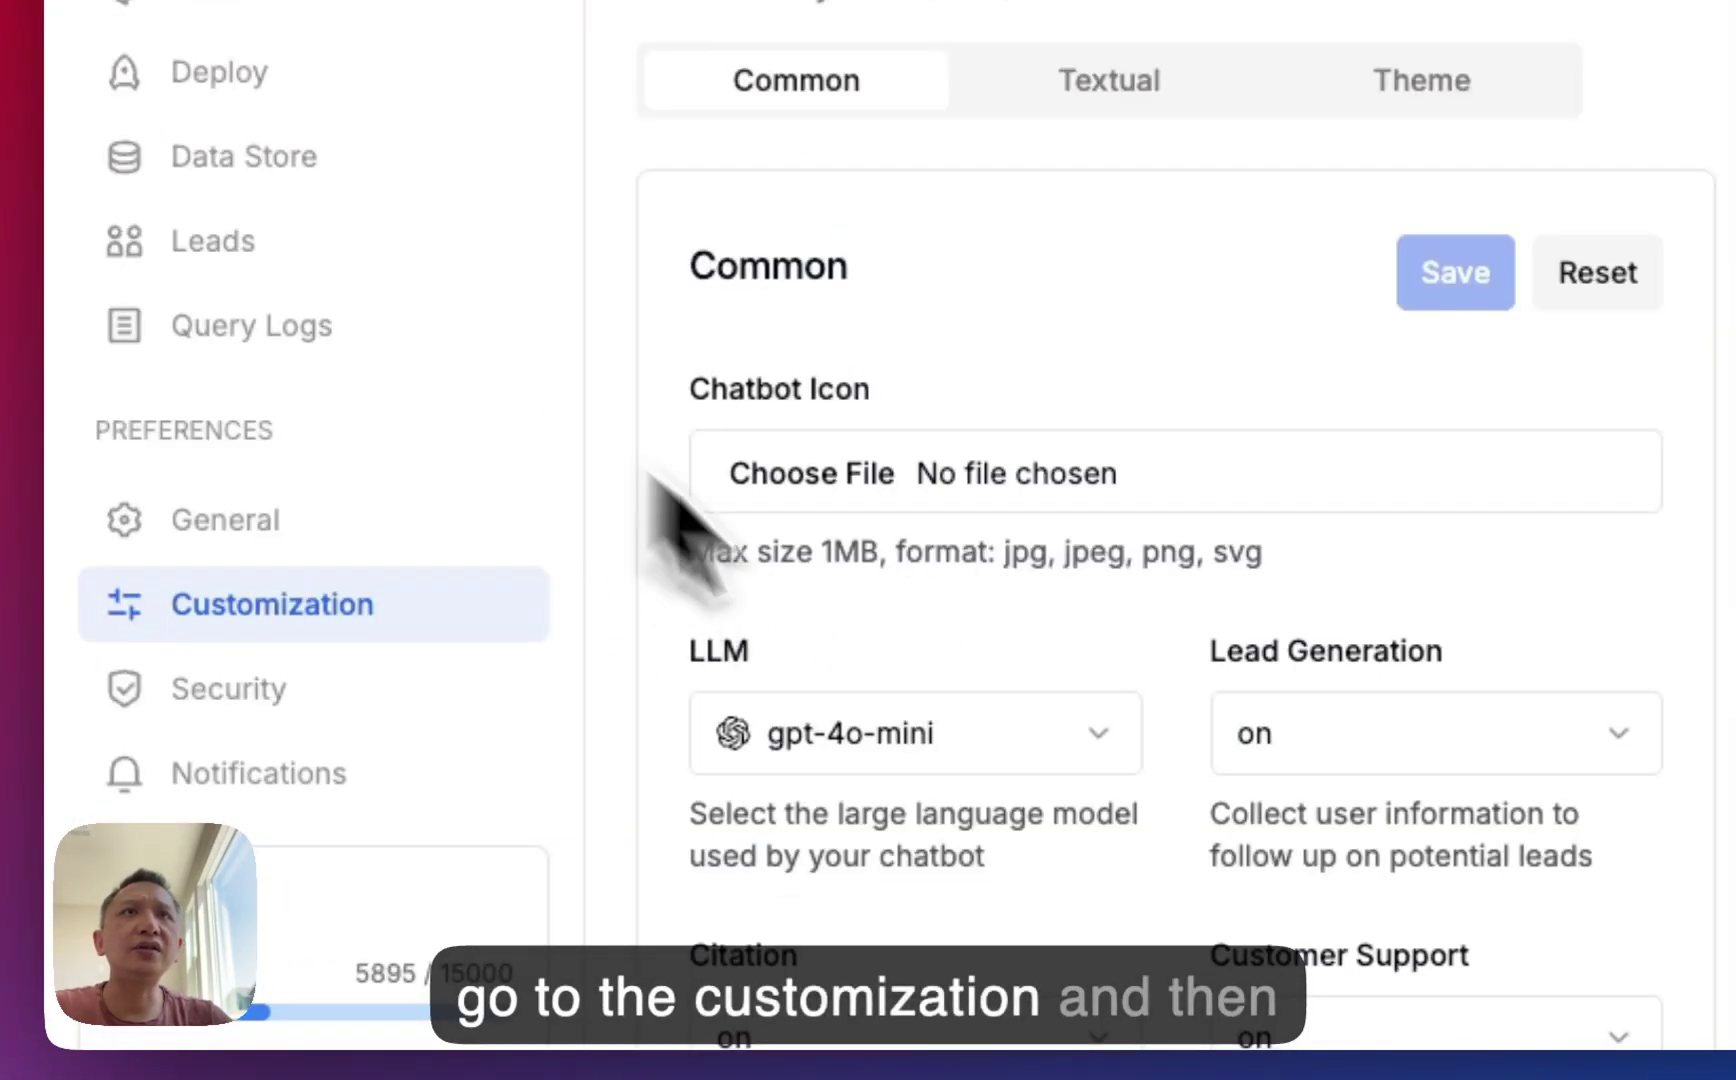
{"action": "scroll", "coordinate": [1093, 484], "scroll_direction": "down", "scroll_amount": 5}
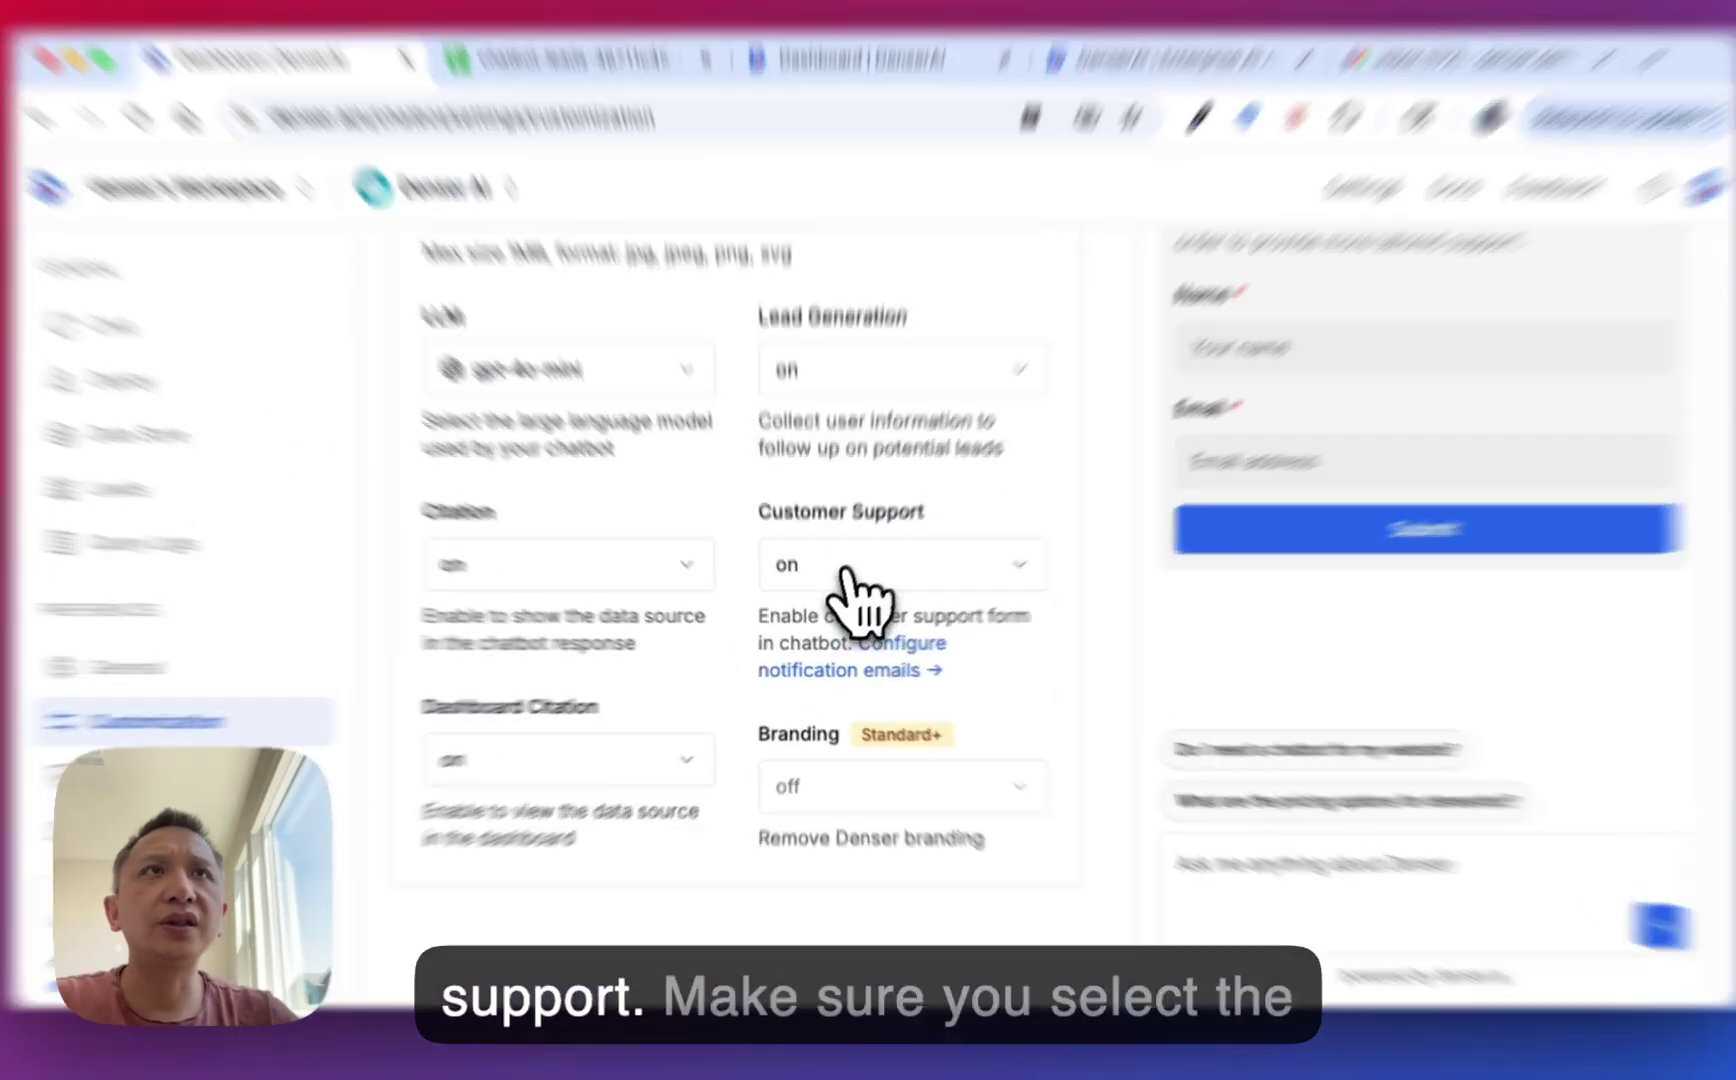
{"action": "left_click", "coordinate": [840, 585]}
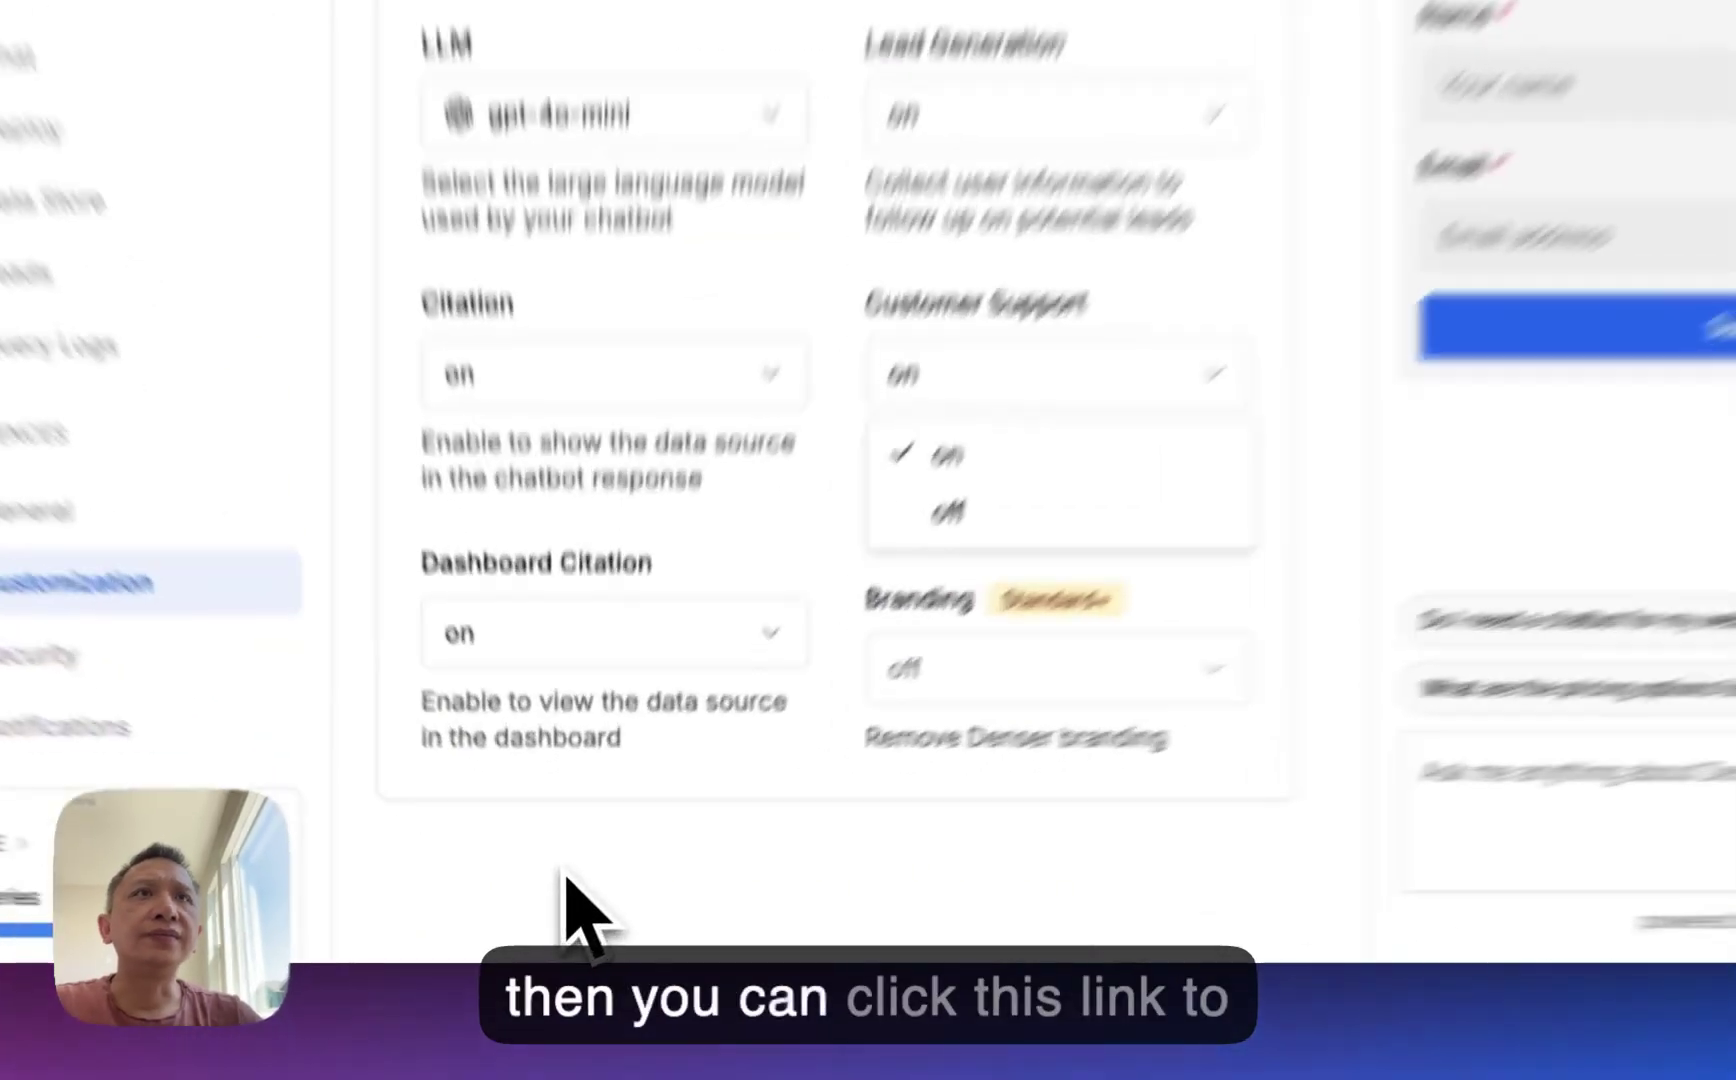
{"action": "left_click", "coordinate": [664, 868]}
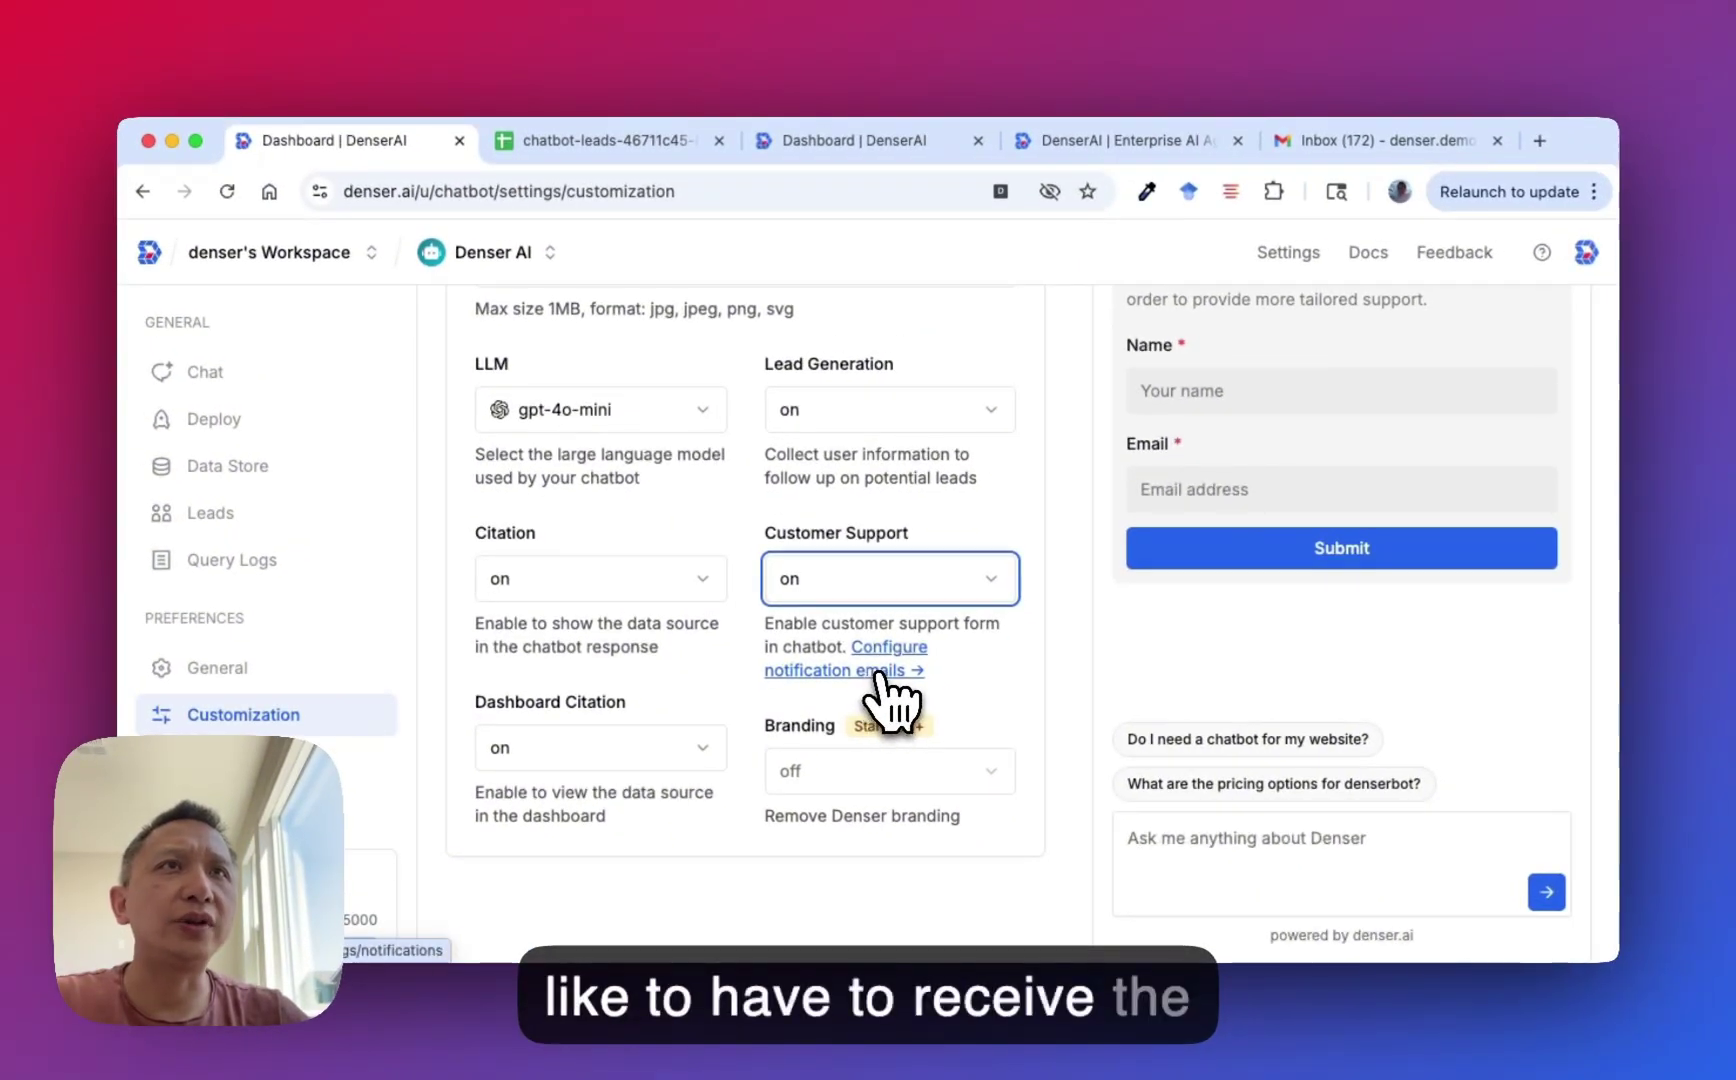
View the customer support notification e-mail settings with their two recipient addresses.
{"action": "left_click", "coordinate": [878, 672]}
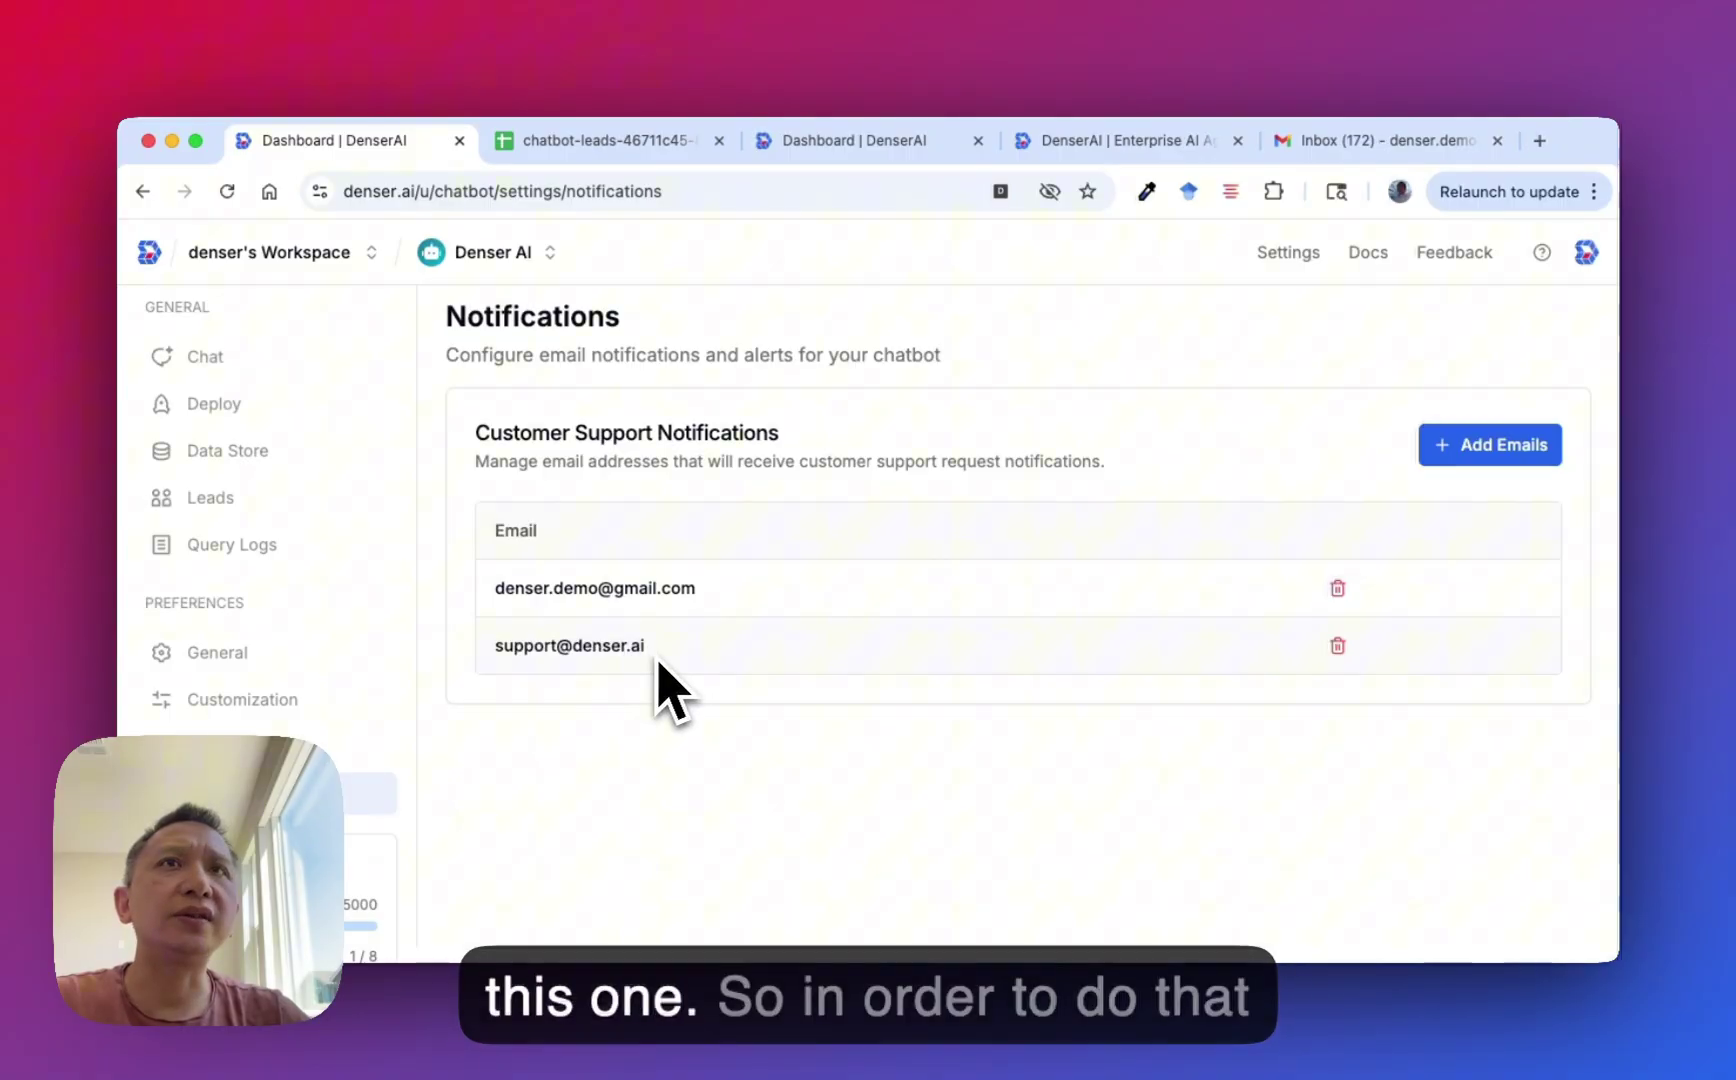
{"action": "scroll", "coordinate": [655, 662], "scroll_direction": "up", "scroll_amount": 1}
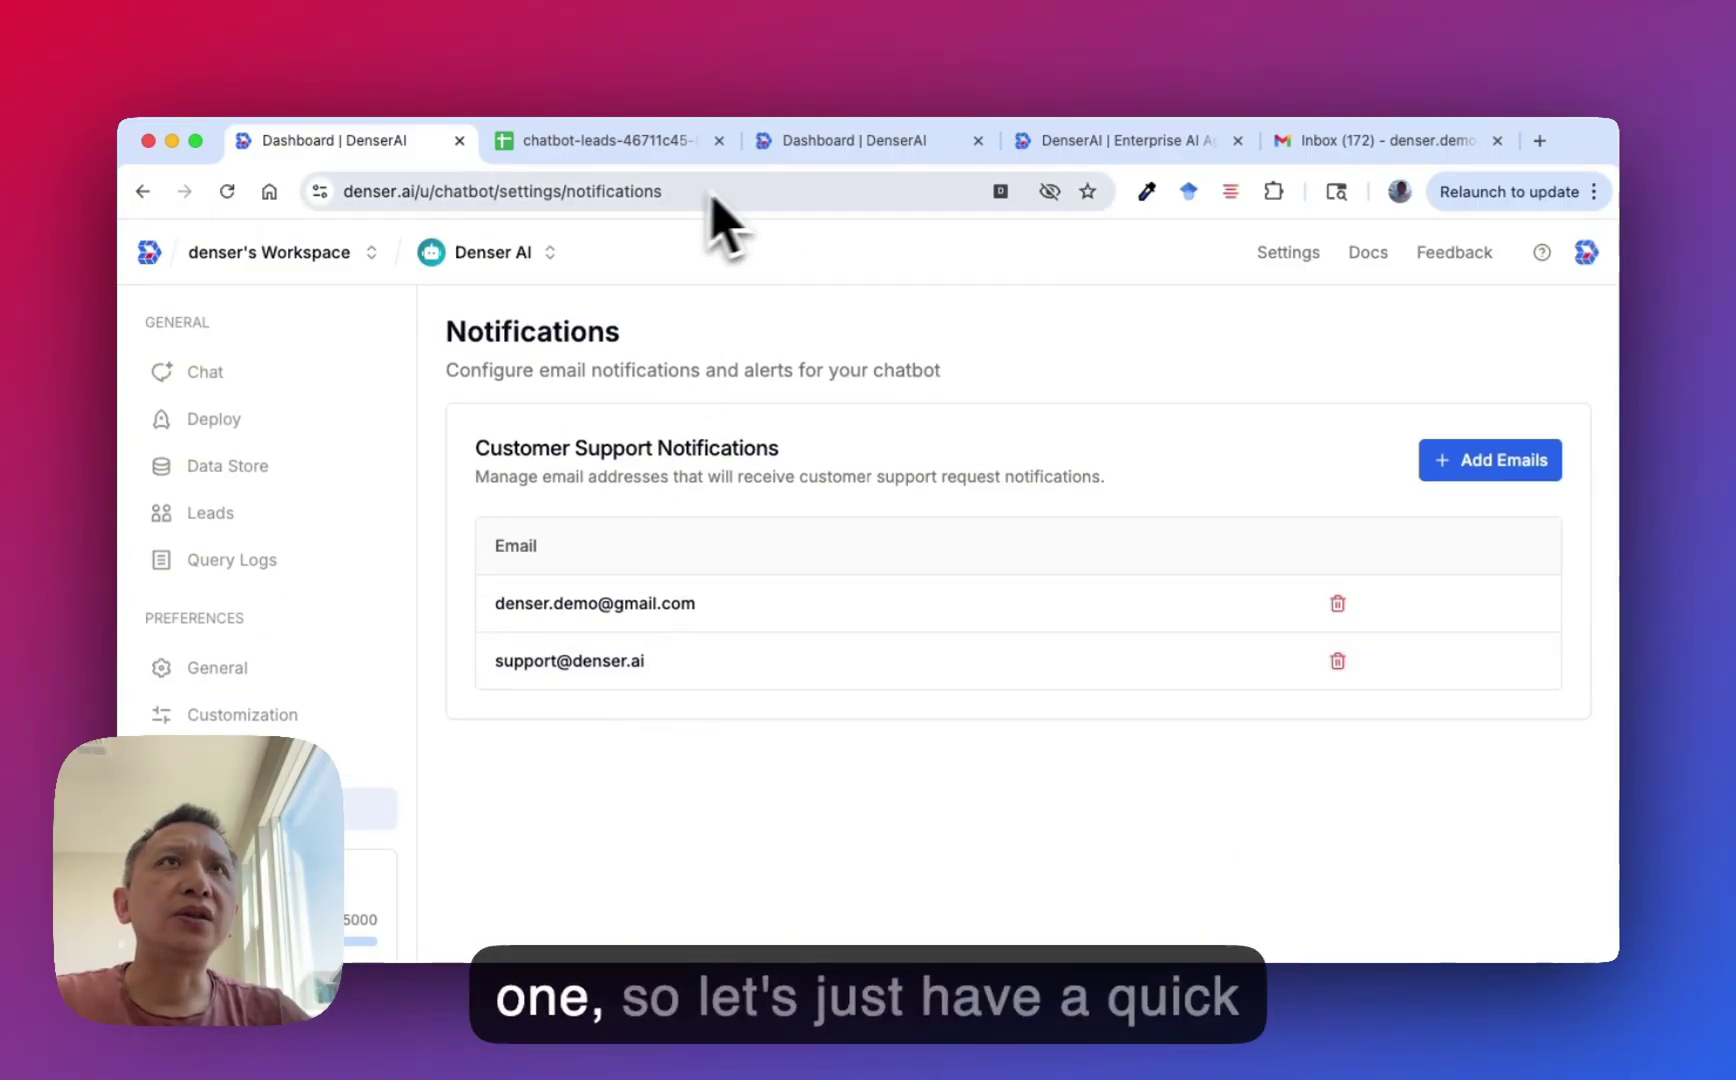
{"action": "left_click", "coordinate": [832, 163]}
Start a new chat in the denser.ai website chatbot and open its contact support form.
{"action": "left_click", "coordinate": [1065, 164]}
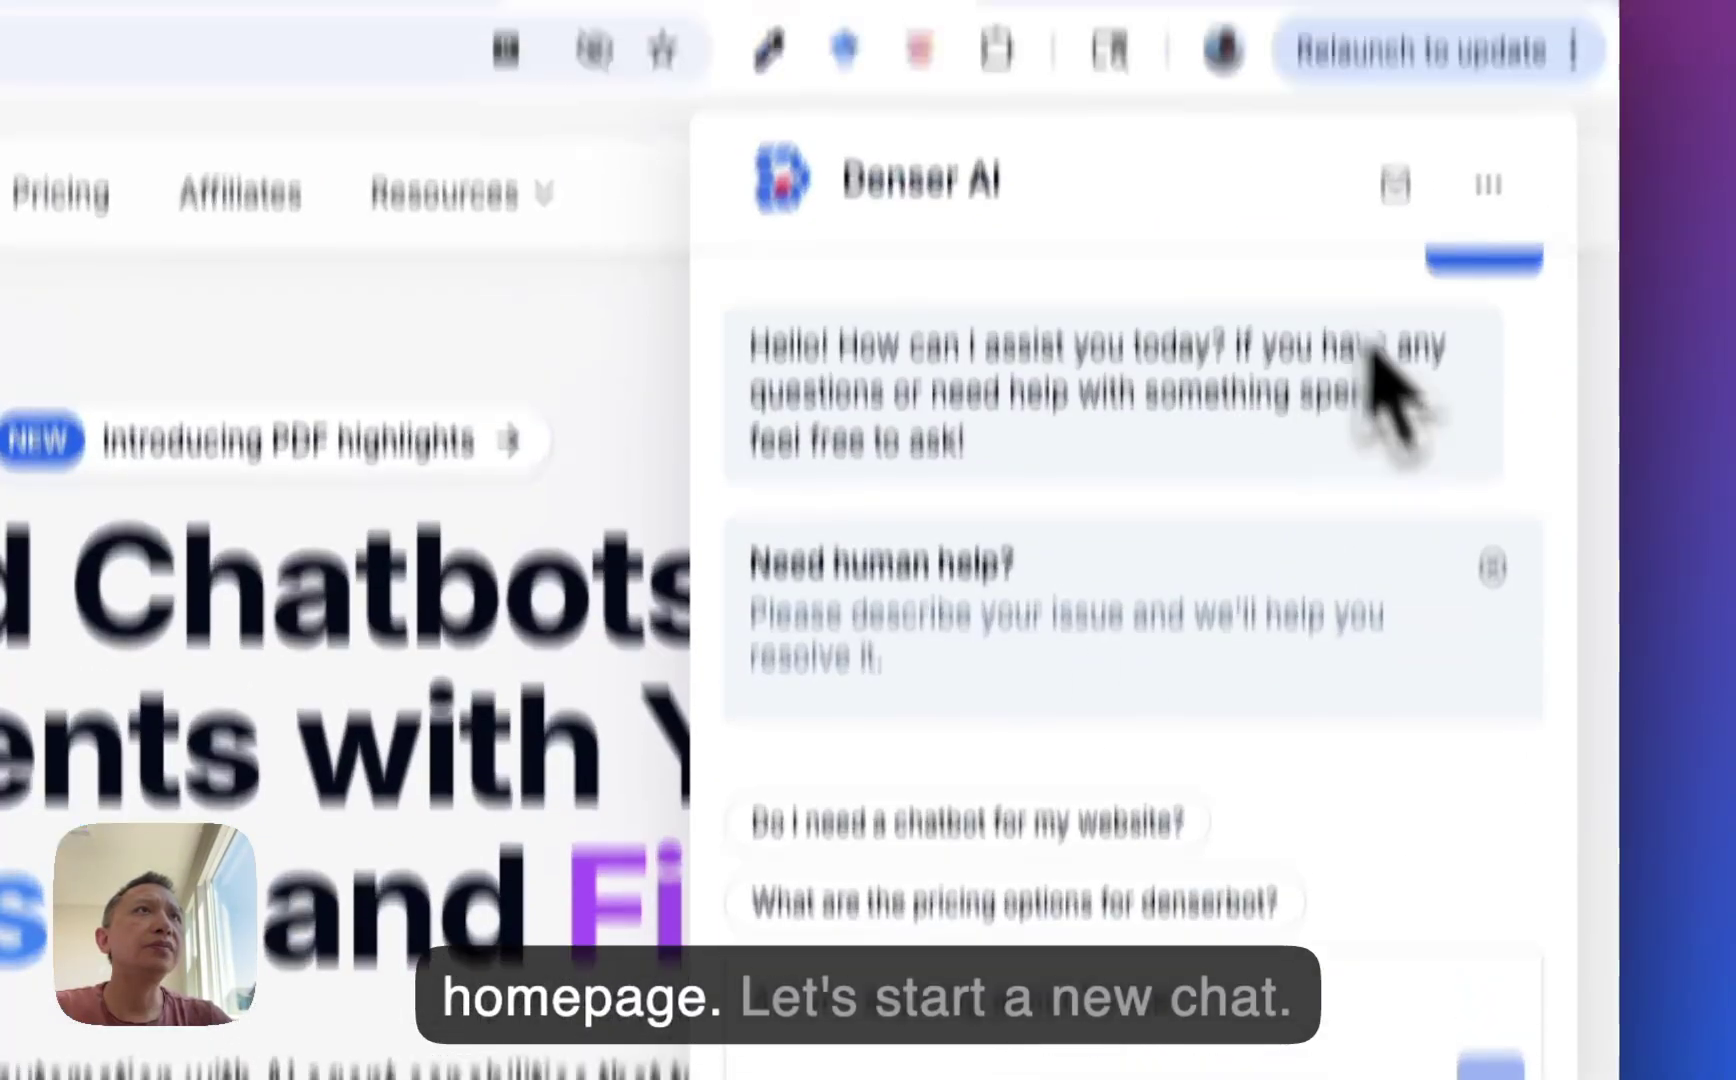
{"action": "left_click", "coordinate": [1488, 64]}
{"action": "left_click", "coordinate": [1428, 462]}
{"action": "left_click", "coordinate": [1396, 372]}
Fill in a test e-mail address and description 'test', then submit the request.
{"action": "scroll", "coordinate": [1138, 624], "scroll_direction": "up", "scroll_amount": 3}
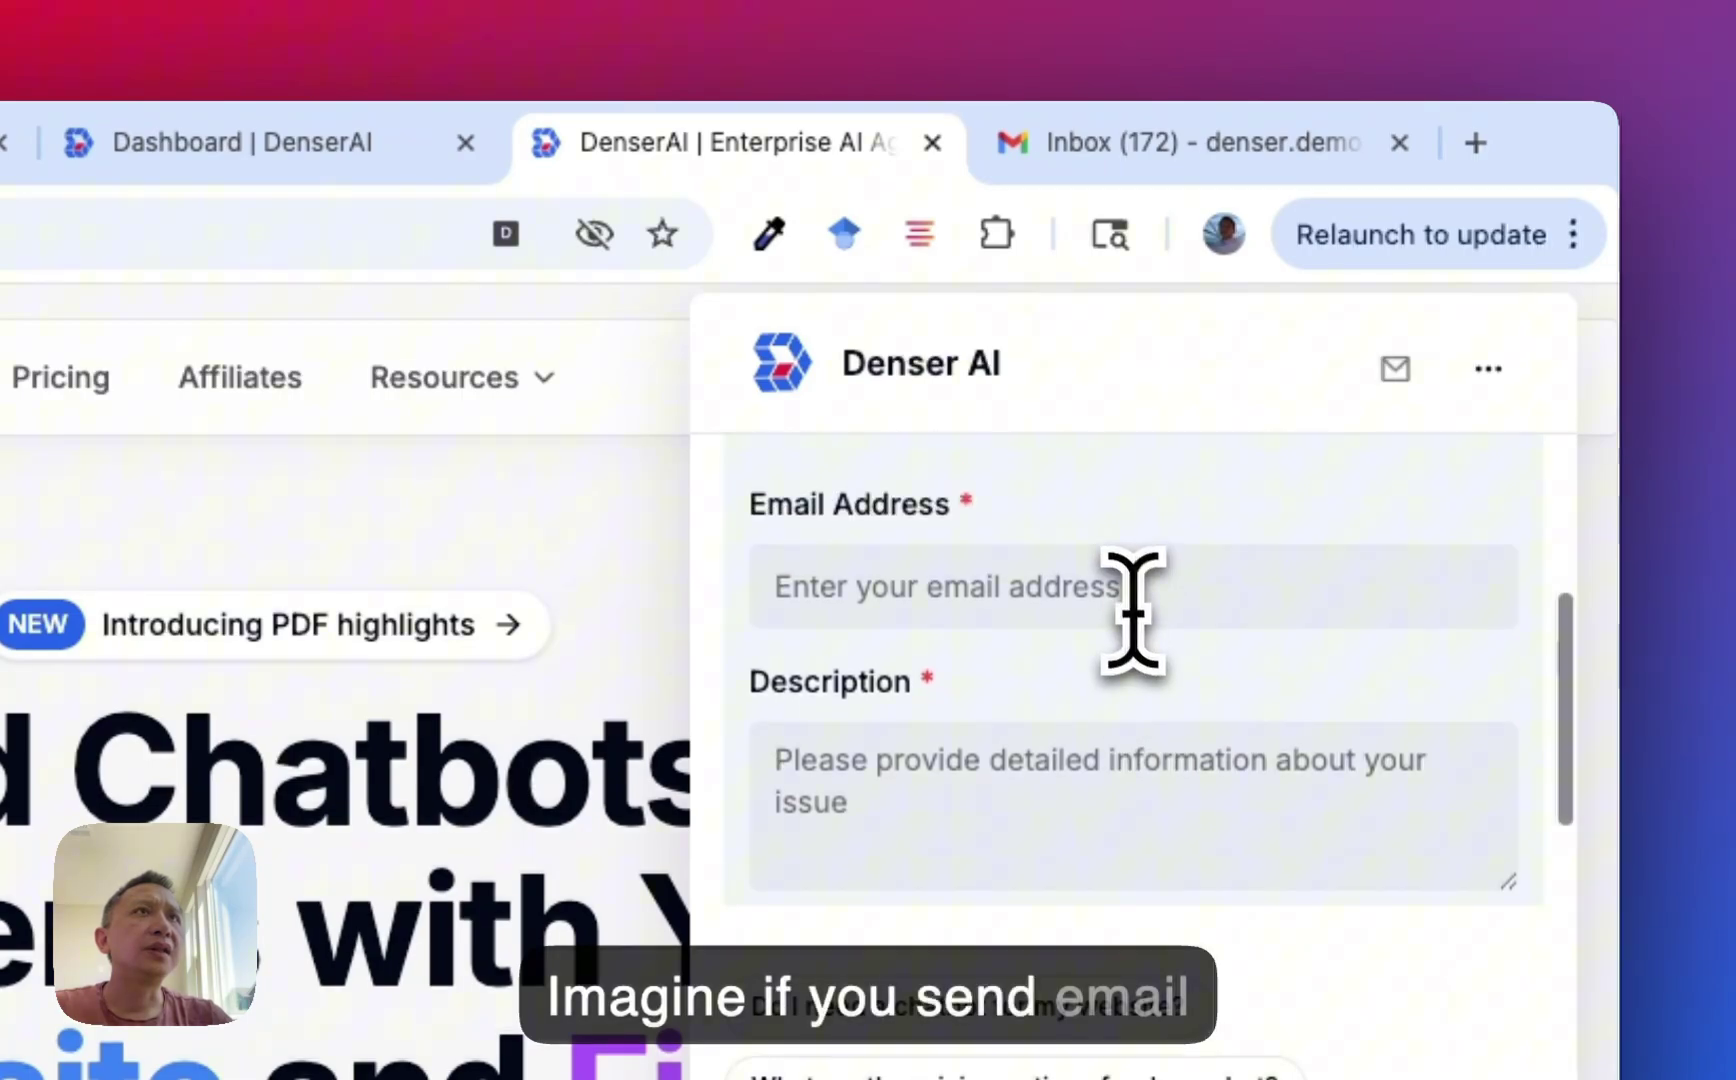
{"action": "left_click", "coordinate": [1129, 602]}
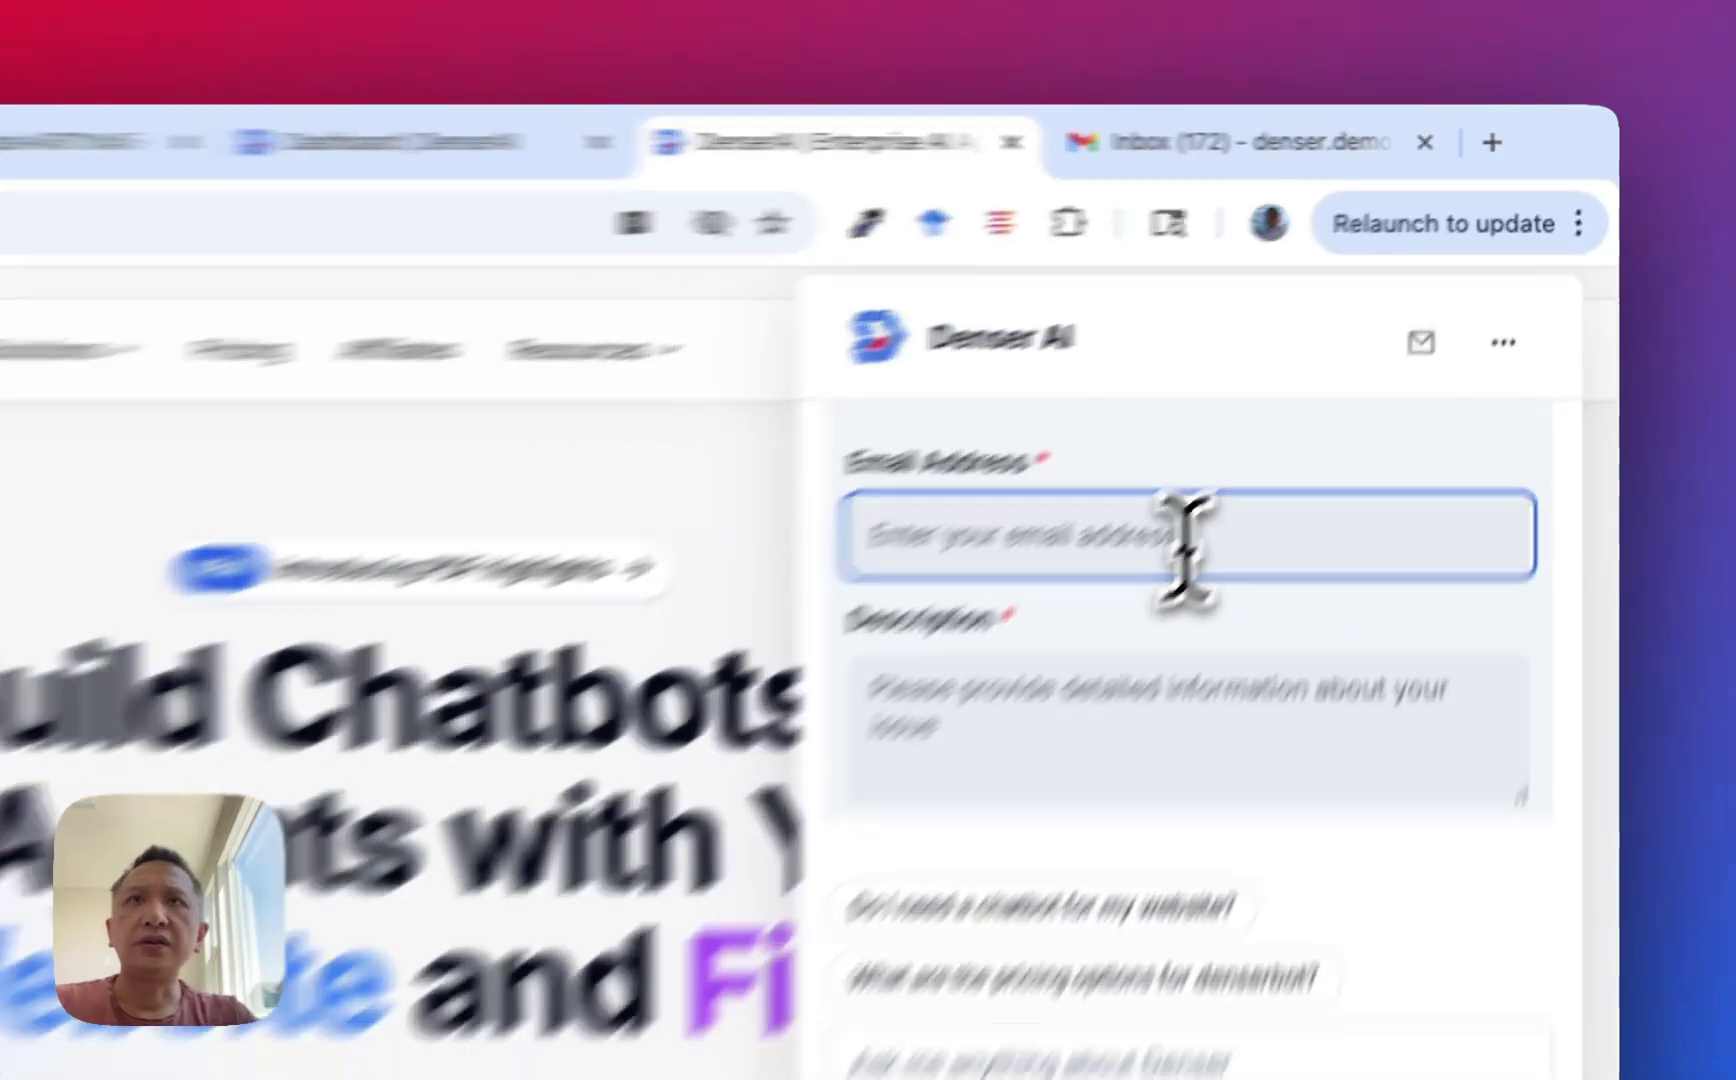
{"action": "type", "text": "test@gmail.com"}
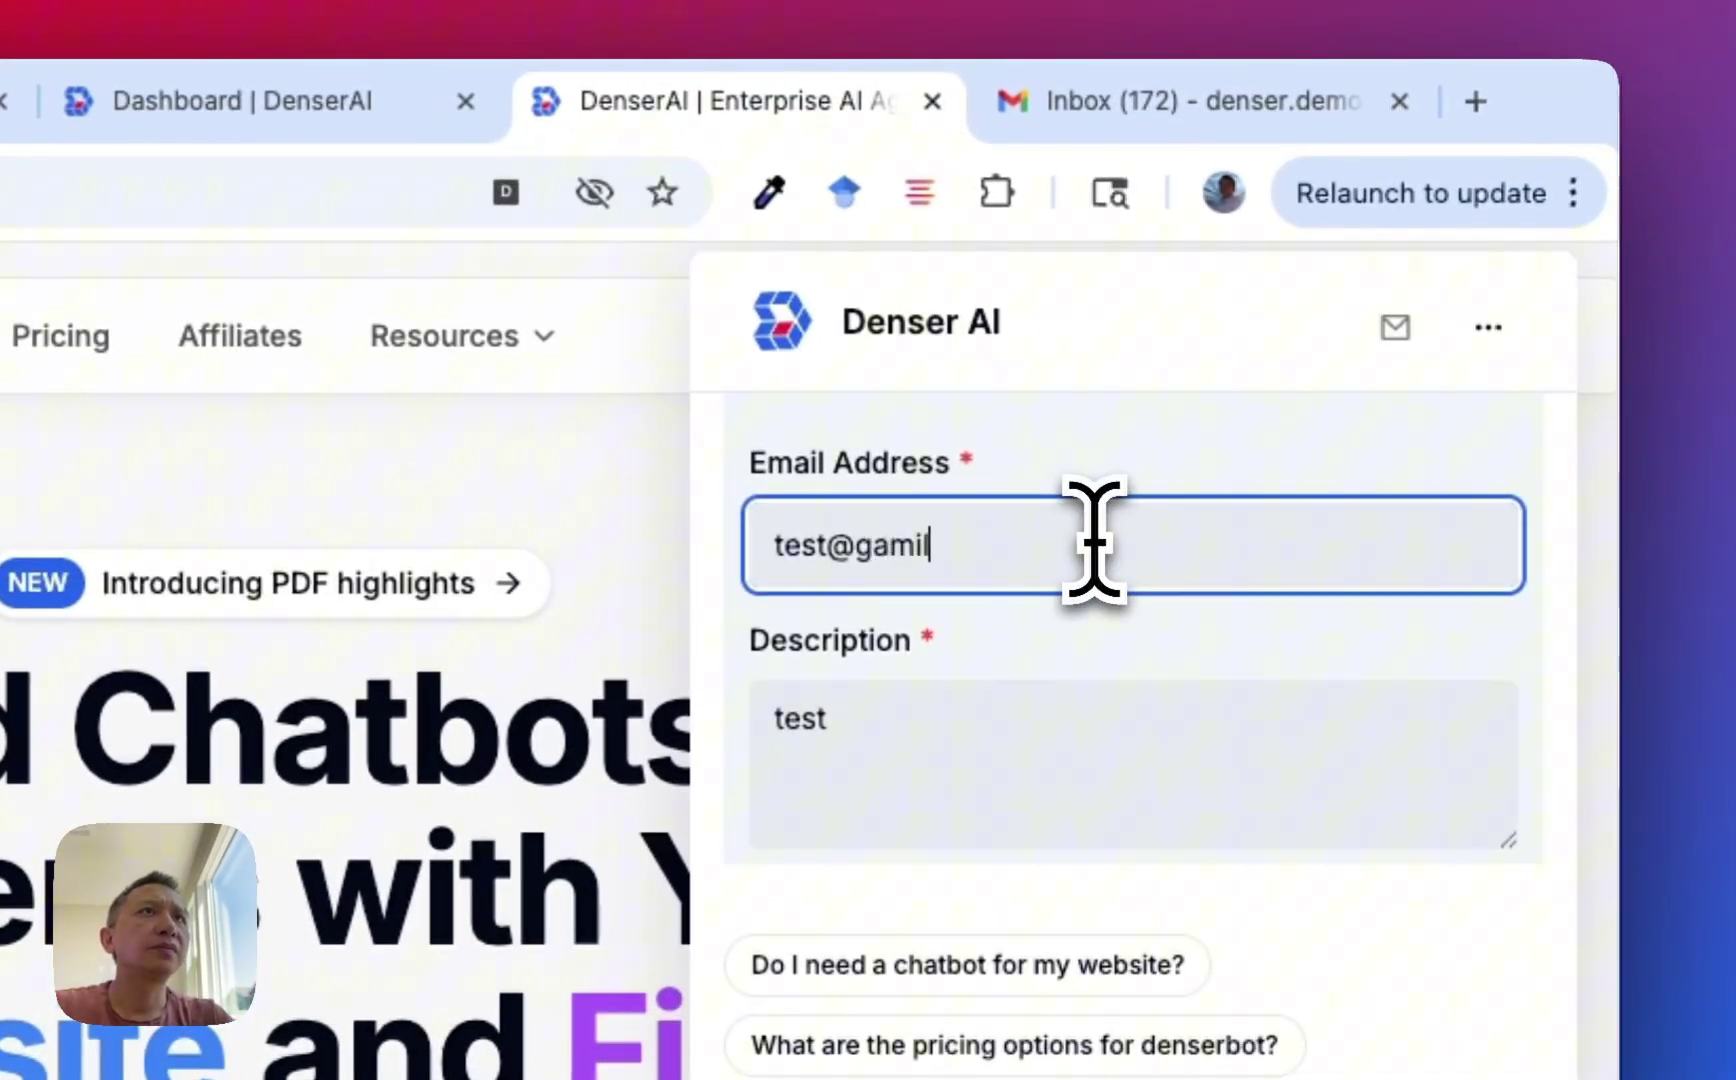
{"action": "key", "text": "BackSpace"}
{"action": "key", "text": "BackSpace"}
{"action": "key", "text": "BackSpace"}
{"action": "key", "text": "BackSpace"}
{"action": "type", "text": "mail.com"}
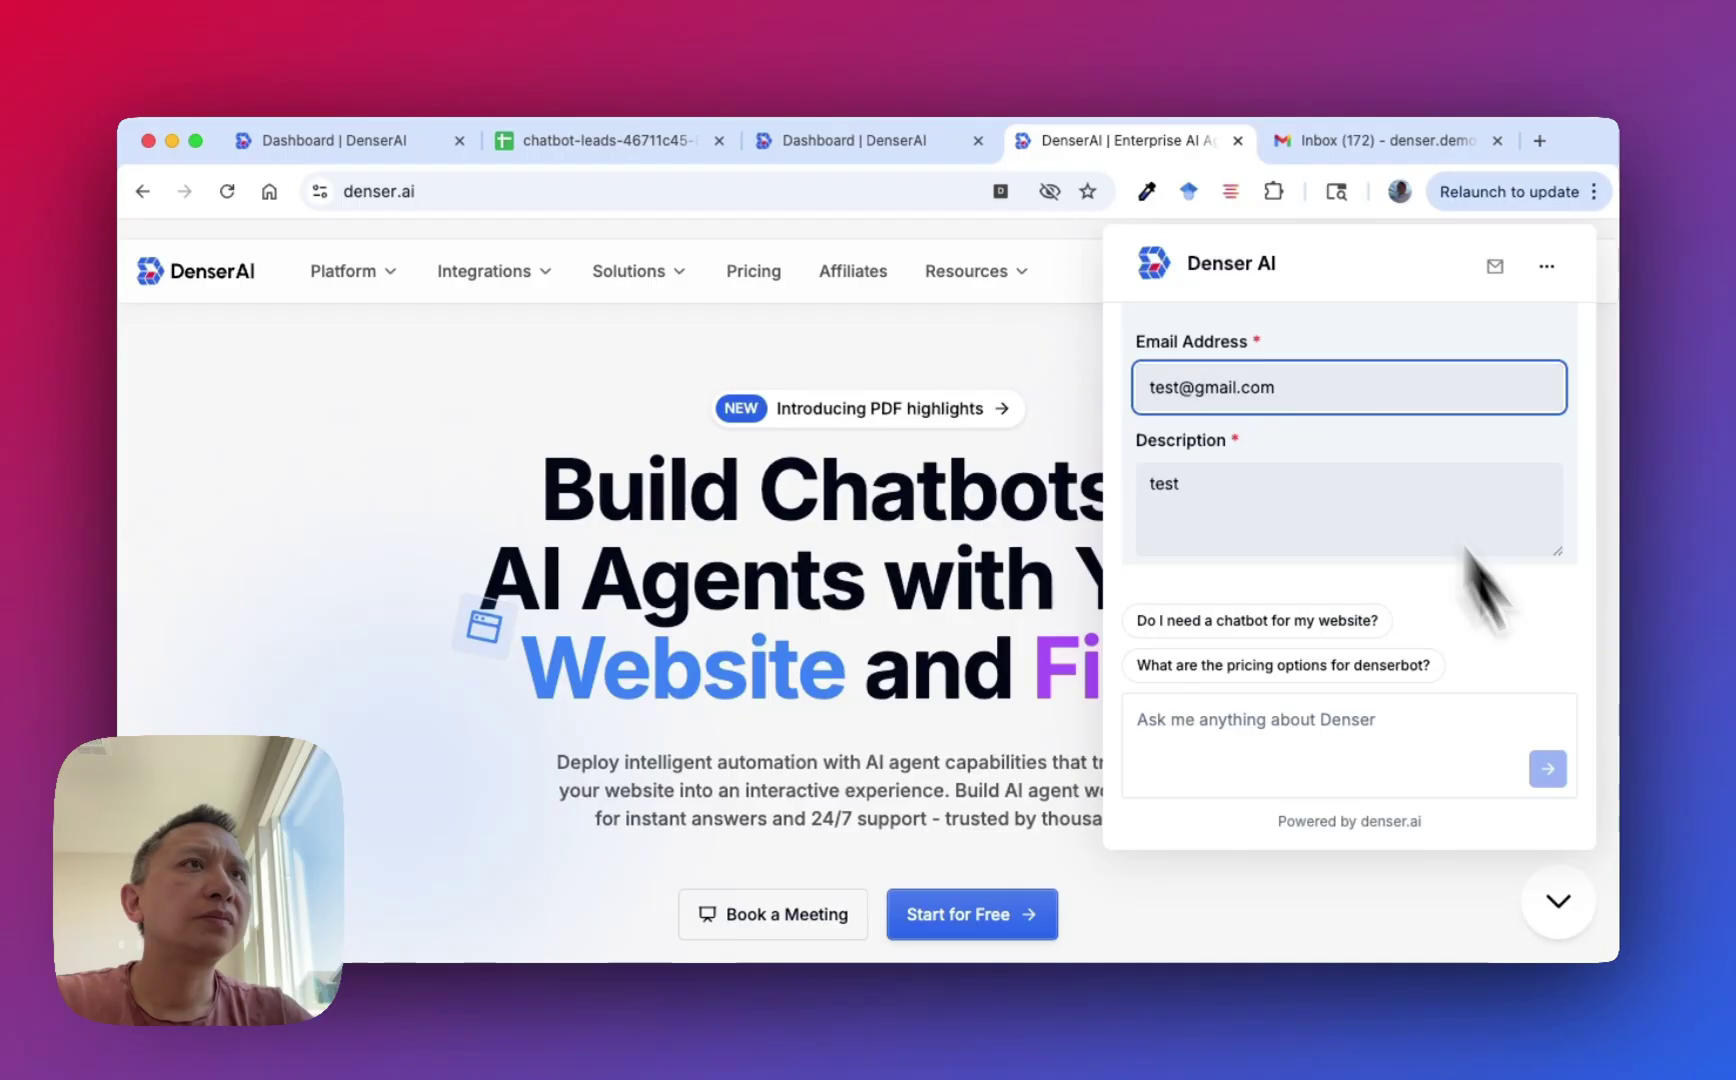
{"action": "scroll", "coordinate": [1480, 500], "scroll_direction": "up", "scroll_amount": 3}
{"action": "scroll", "coordinate": [1476, 453], "scroll_direction": "down", "scroll_amount": 5}
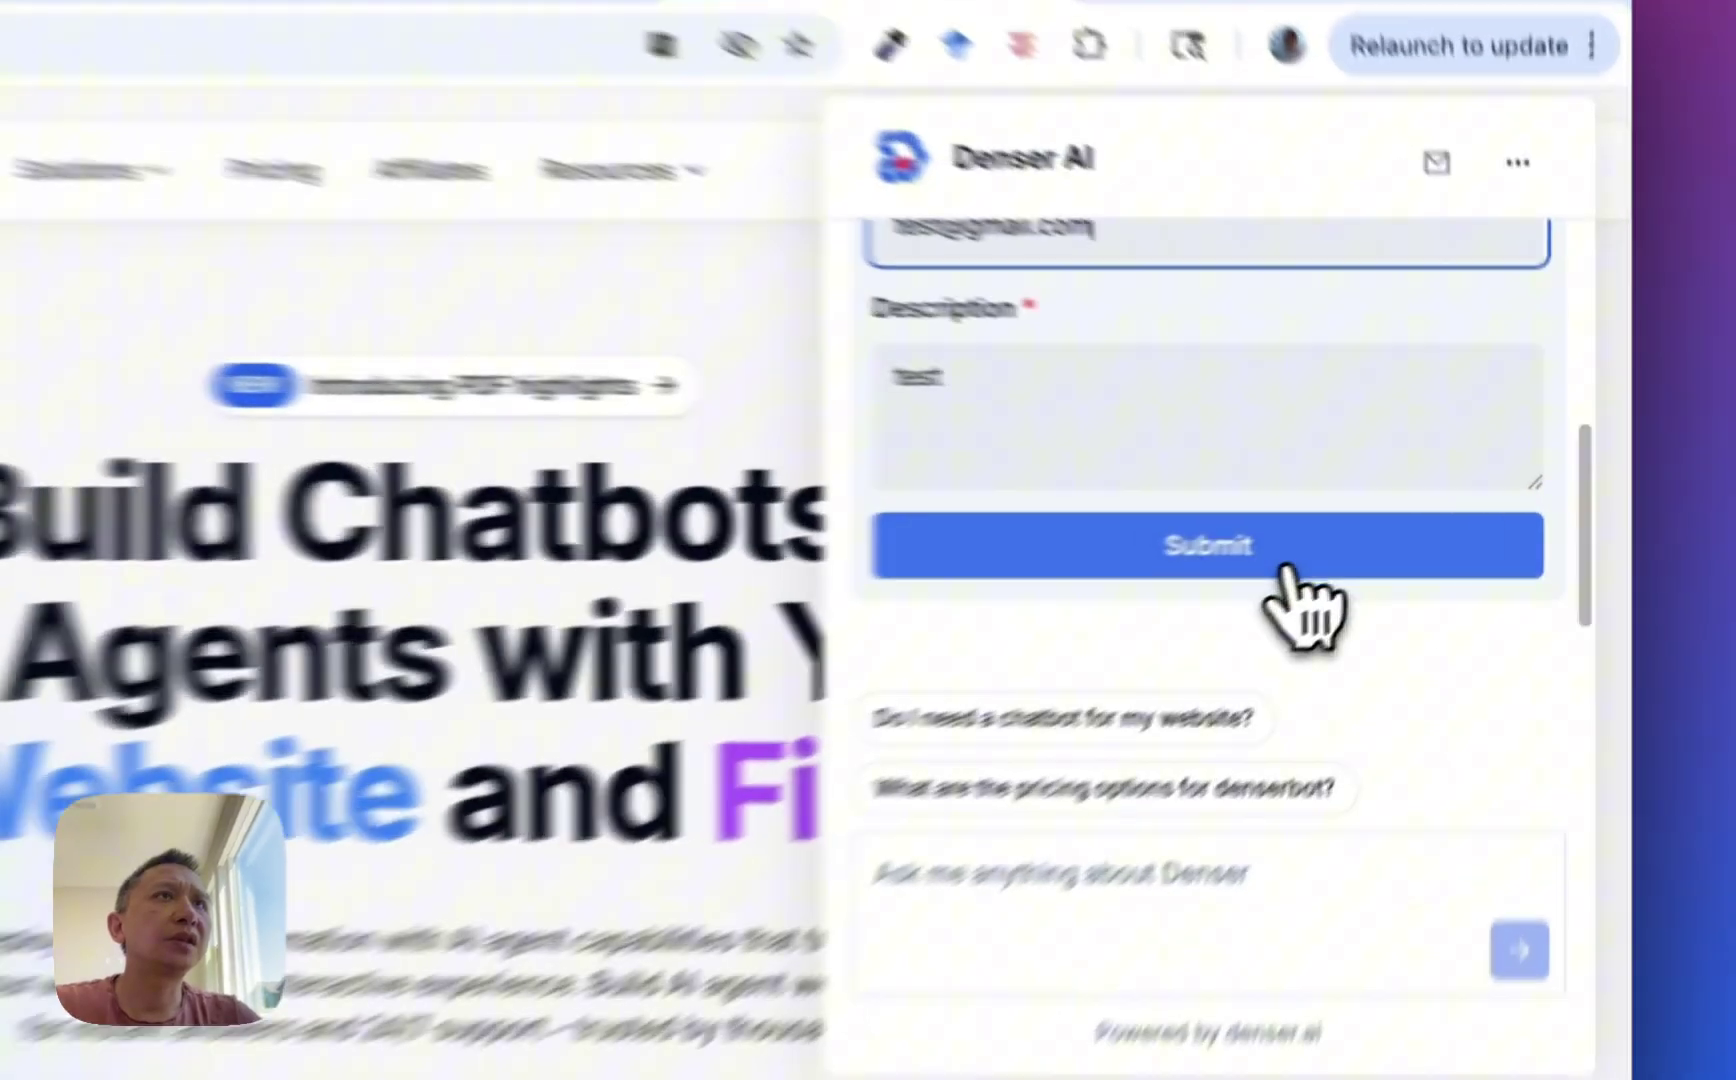
{"action": "left_click", "coordinate": [1391, 522]}
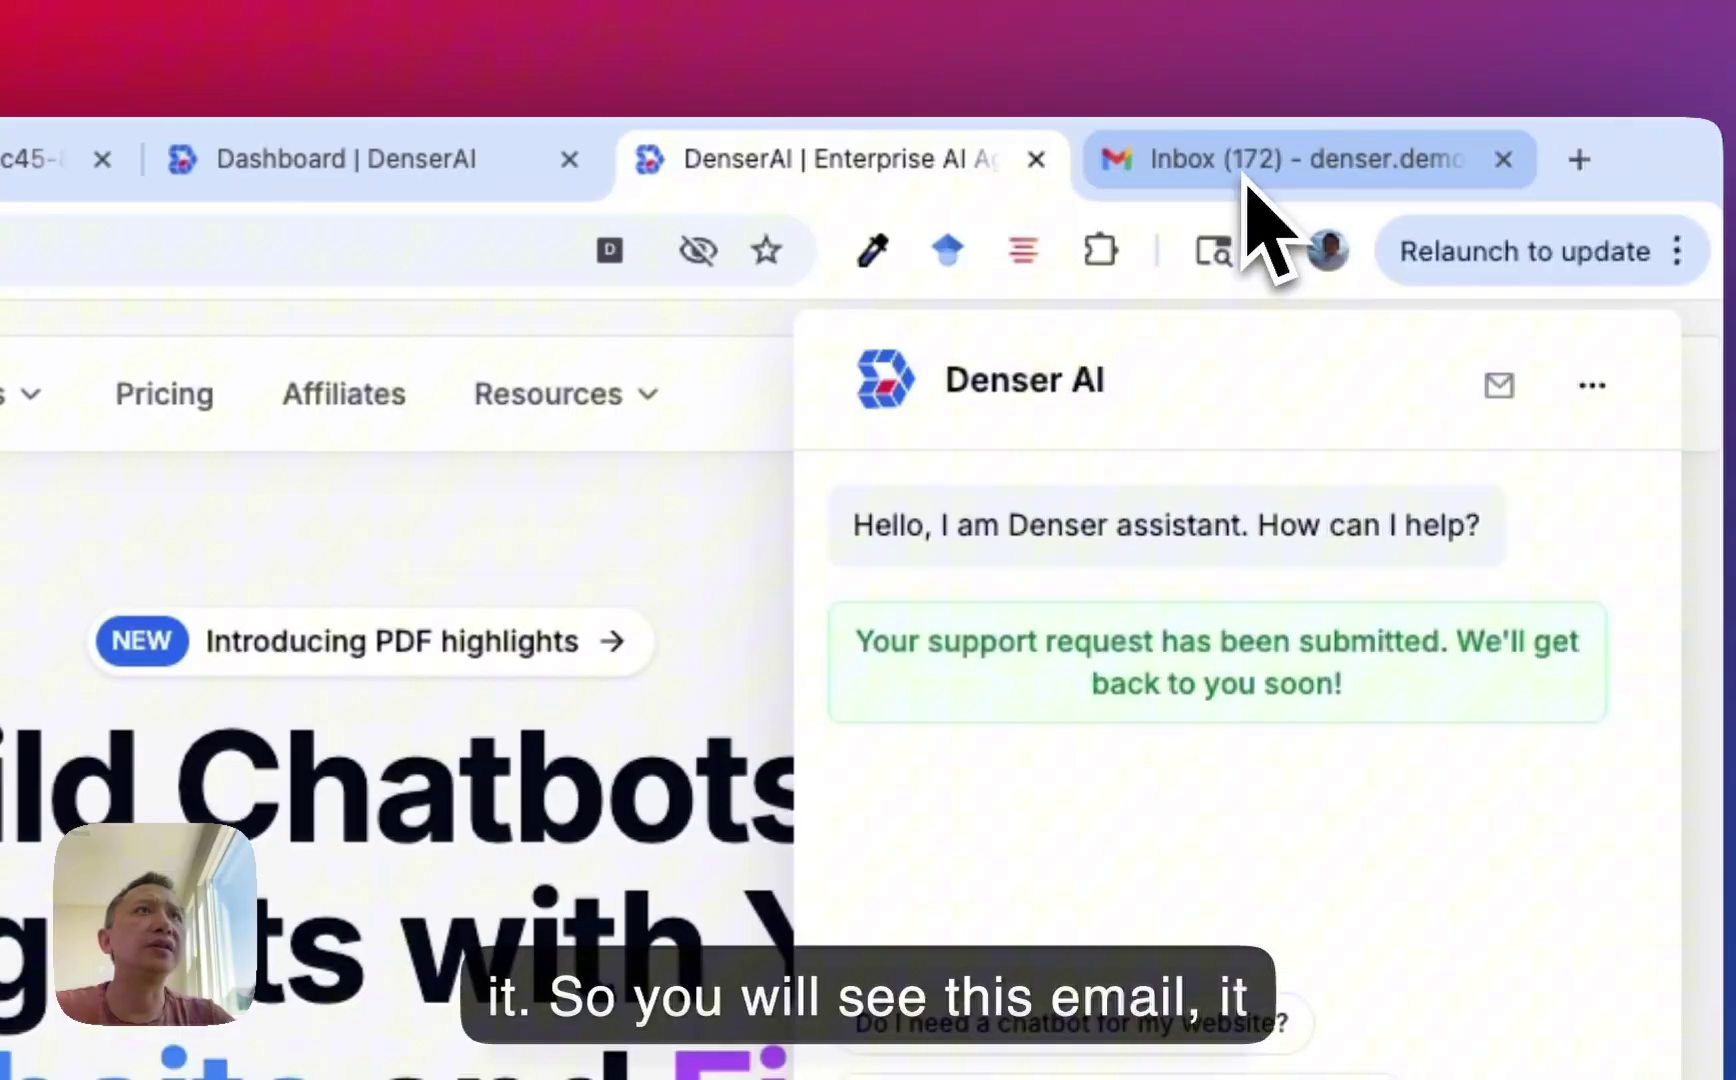
Open the New Customer Support Request email and read the test address and message 'test'.
{"action": "left_click", "coordinate": [1248, 194]}
{"action": "left_click", "coordinate": [925, 580]}
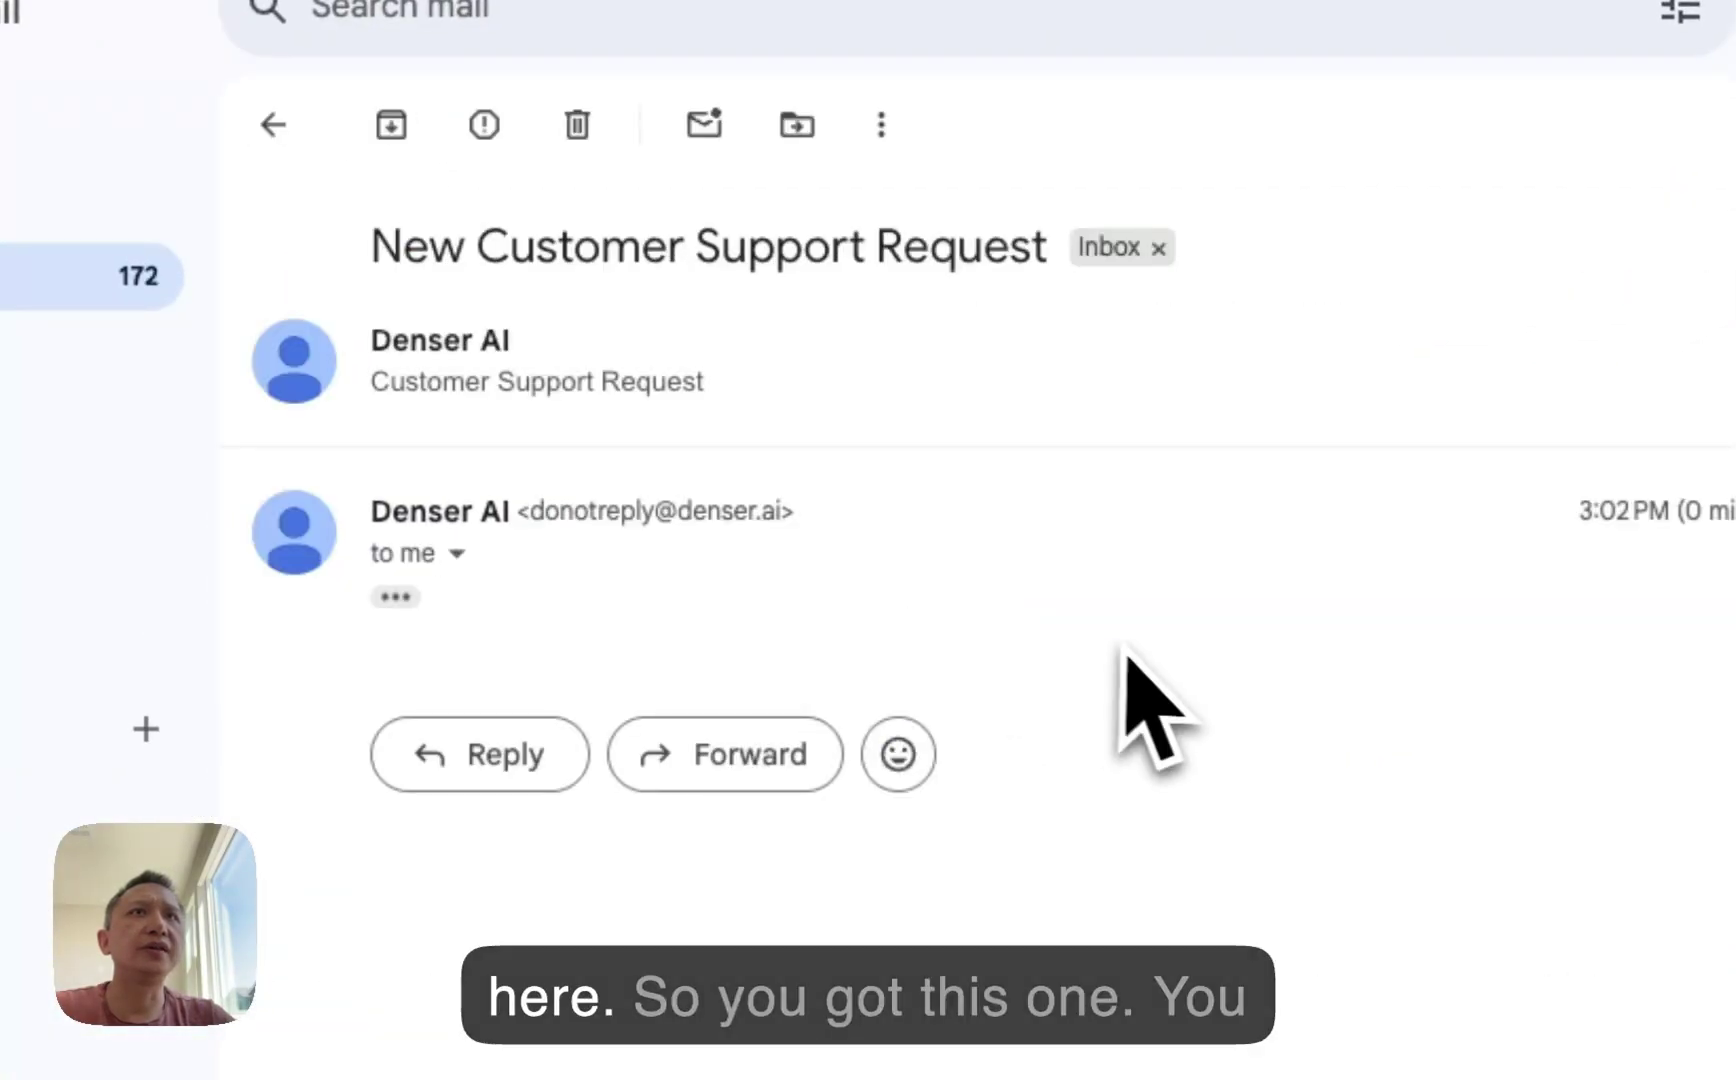
{"action": "left_click", "coordinate": [395, 597]}
{"action": "scroll", "coordinate": [1040, 760], "scroll_direction": "down", "scroll_amount": 8}
{"action": "scroll", "coordinate": [1160, 640], "scroll_direction": "down", "scroll_amount": 2}
{"action": "scroll", "coordinate": [1160, 640], "scroll_direction": "up", "scroll_amount": 1}
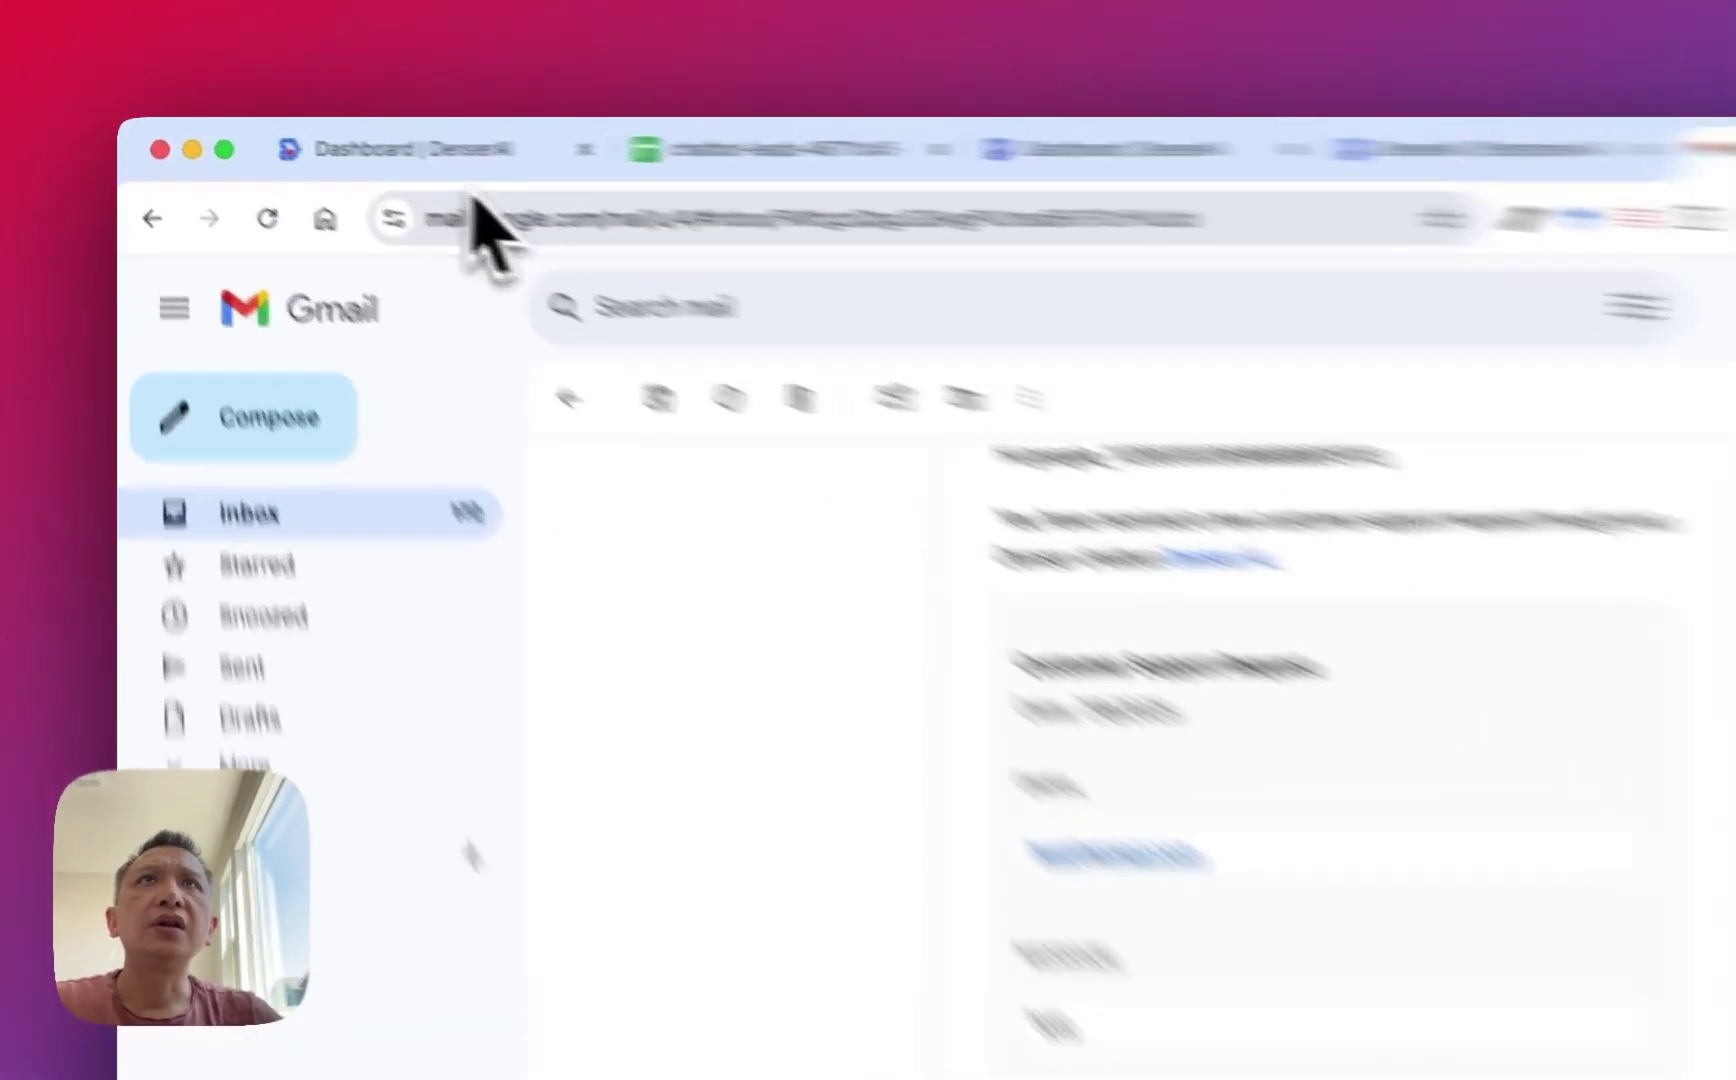
Confirm Lead Generation is enabled in the chatbot's Customization settings.
{"action": "left_click", "coordinate": [330, 140]}
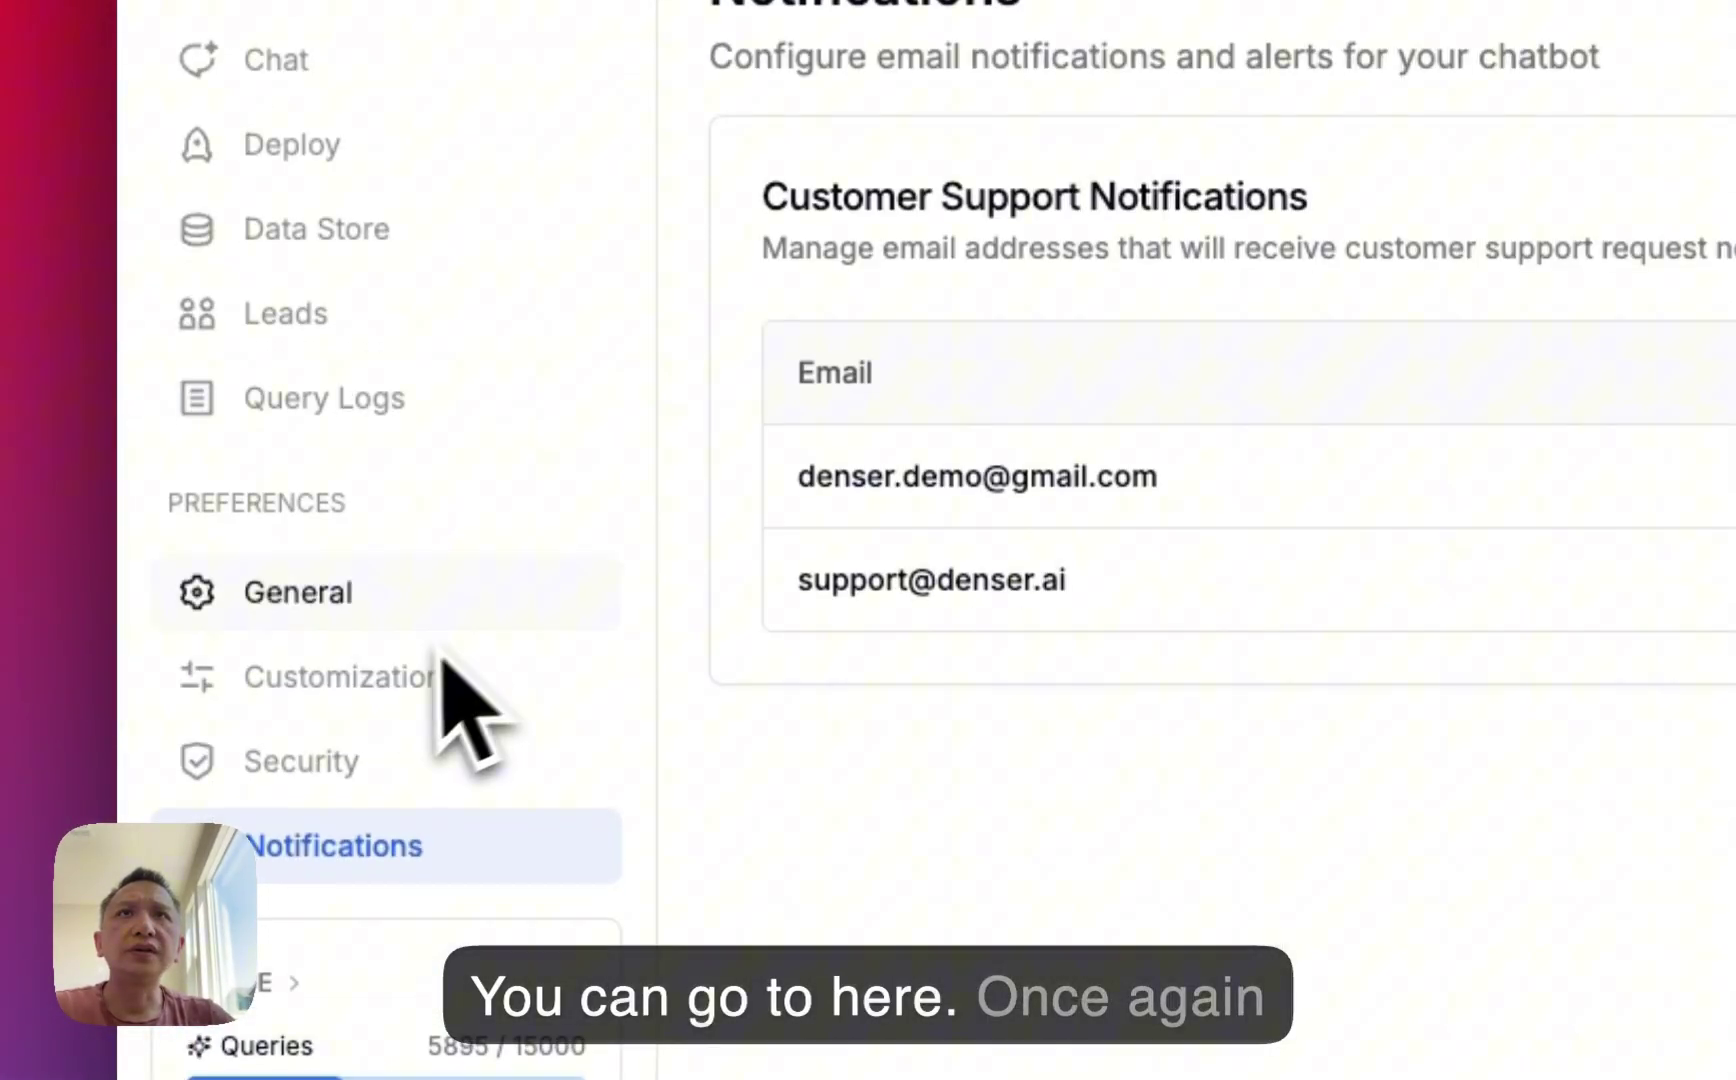
{"action": "left_click", "coordinate": [430, 830]}
{"action": "scroll", "coordinate": [1130, 690], "scroll_direction": "down", "scroll_amount": 1}
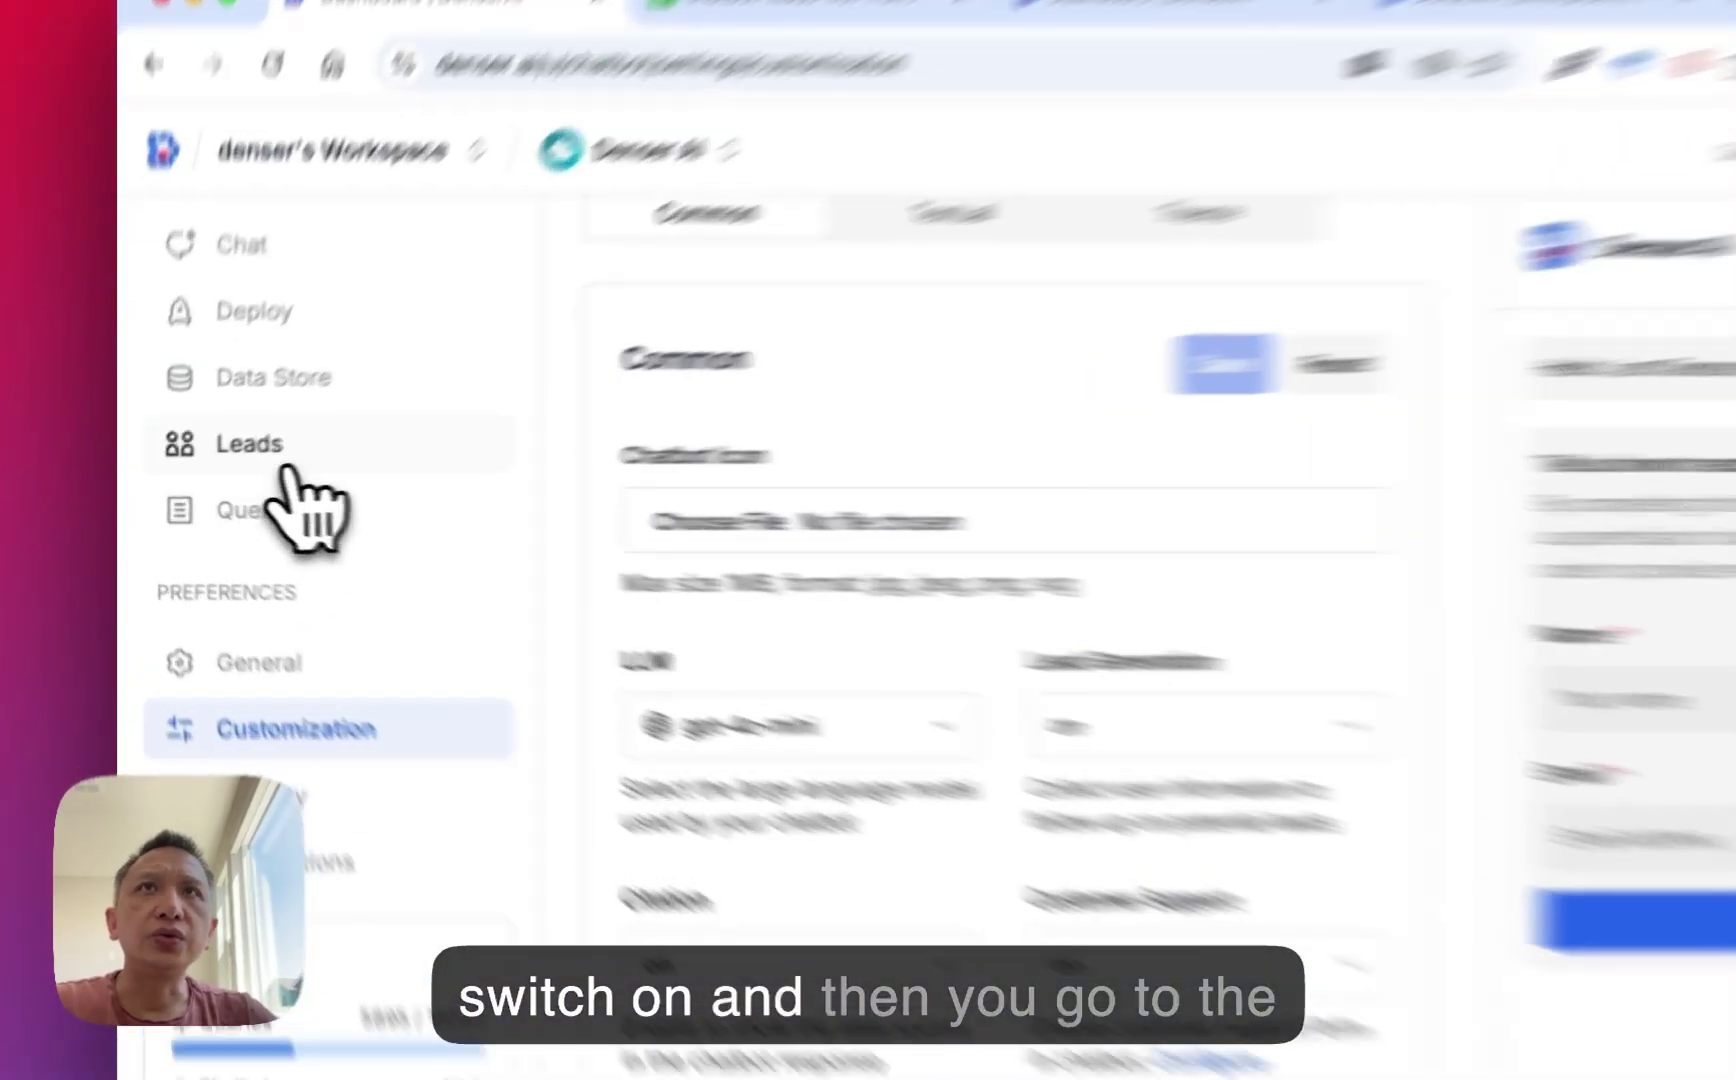
View the Google Sheets integration under Leads, syncing to the chatbot-leads spreadsheet.
{"action": "left_click", "coordinate": [210, 460]}
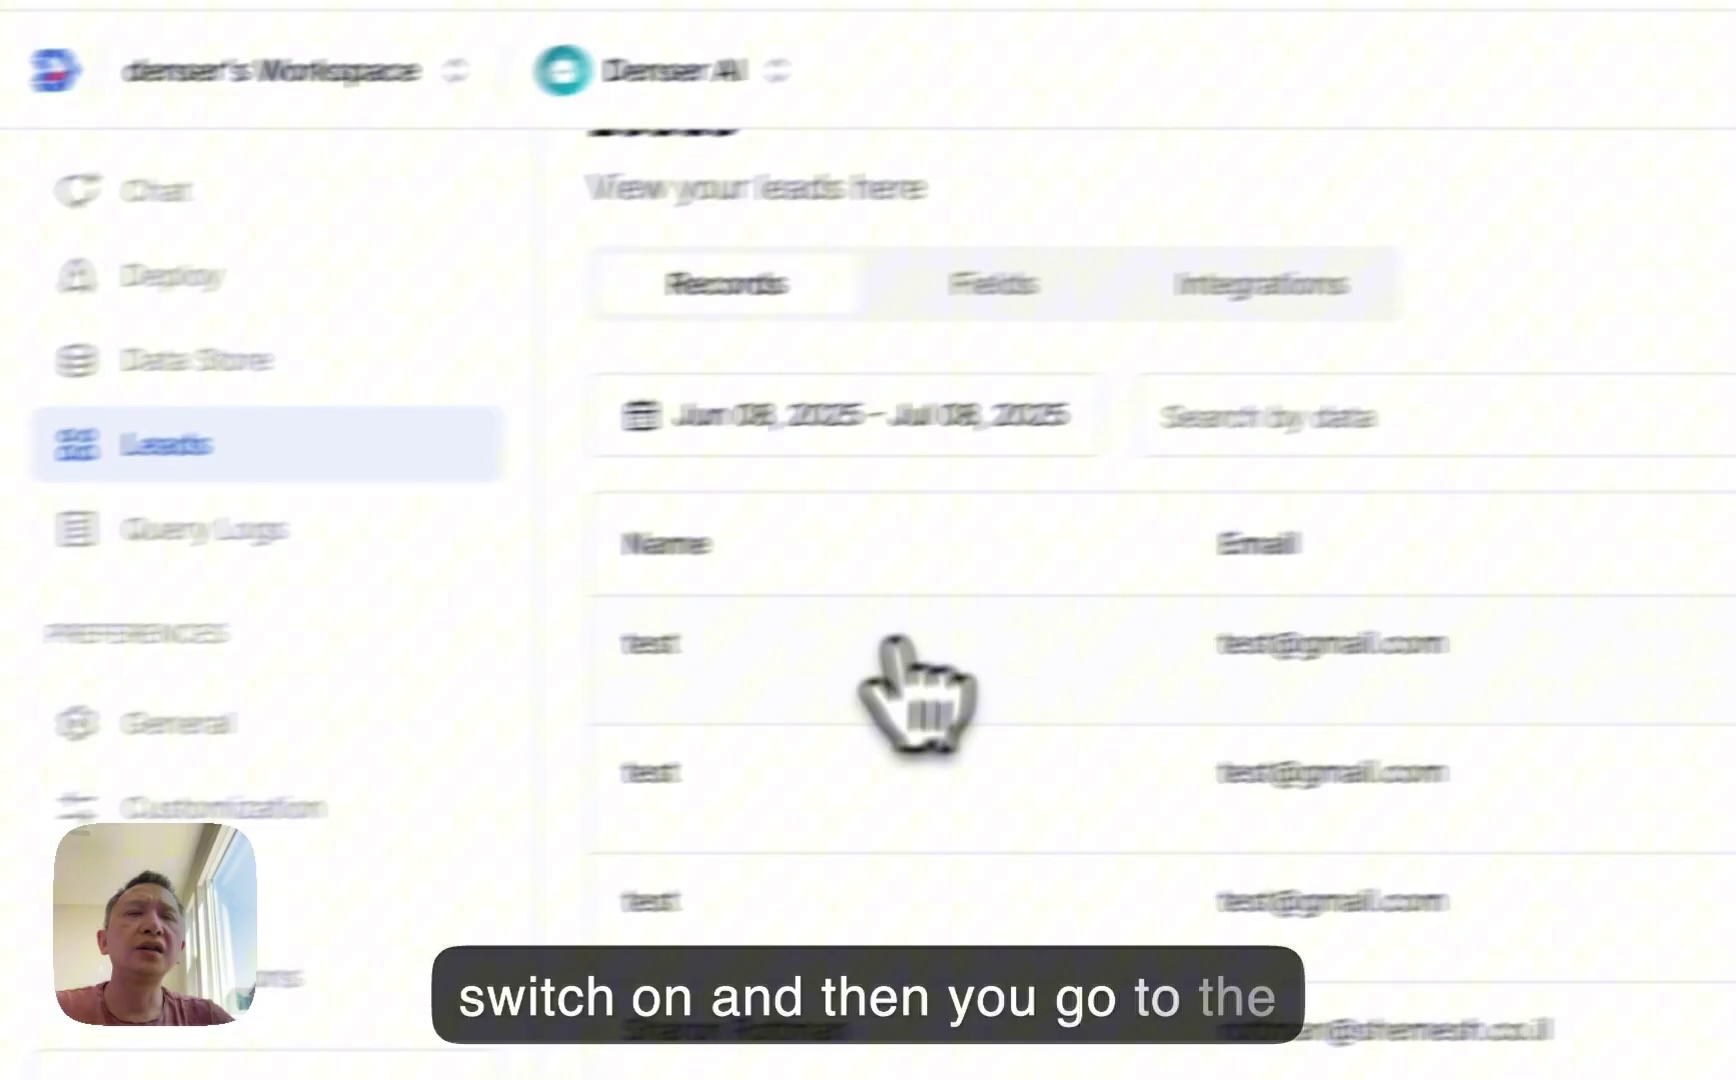
{"action": "left_click", "coordinate": [1262, 290]}
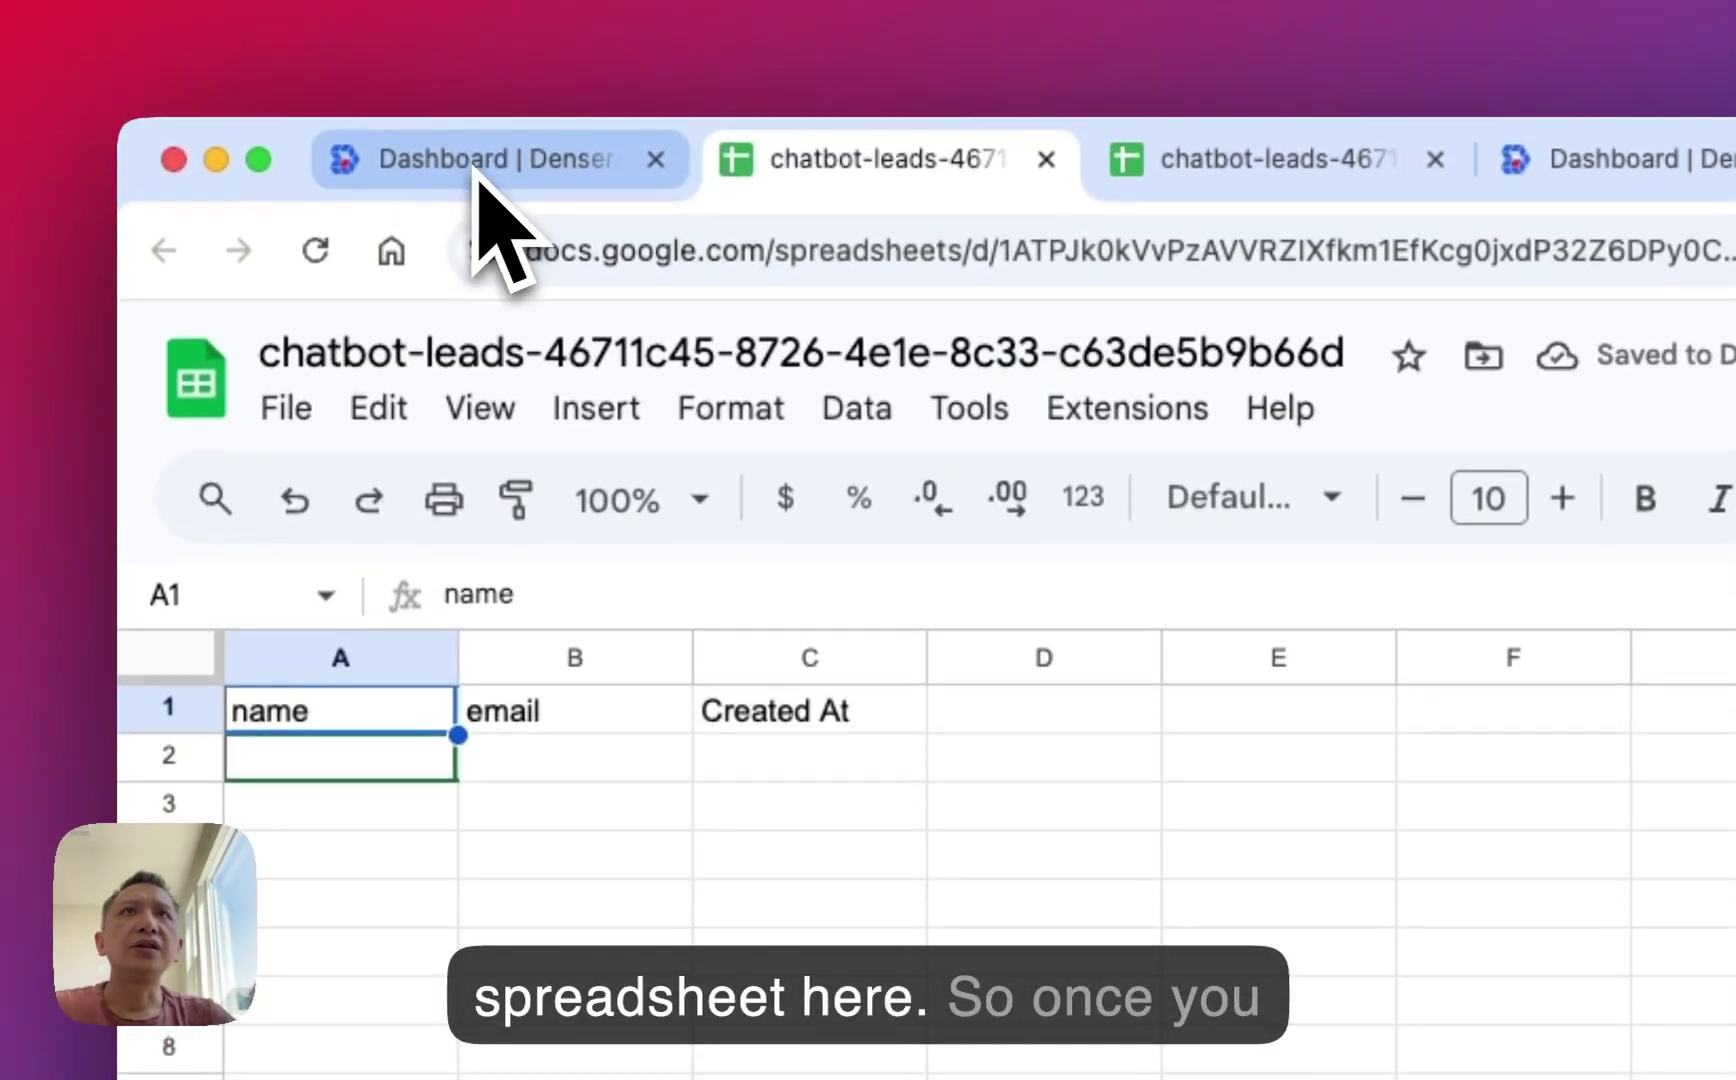
{"action": "left_click", "coordinate": [478, 162]}
{"action": "scroll", "coordinate": [988, 620], "scroll_direction": "down", "scroll_amount": 1}
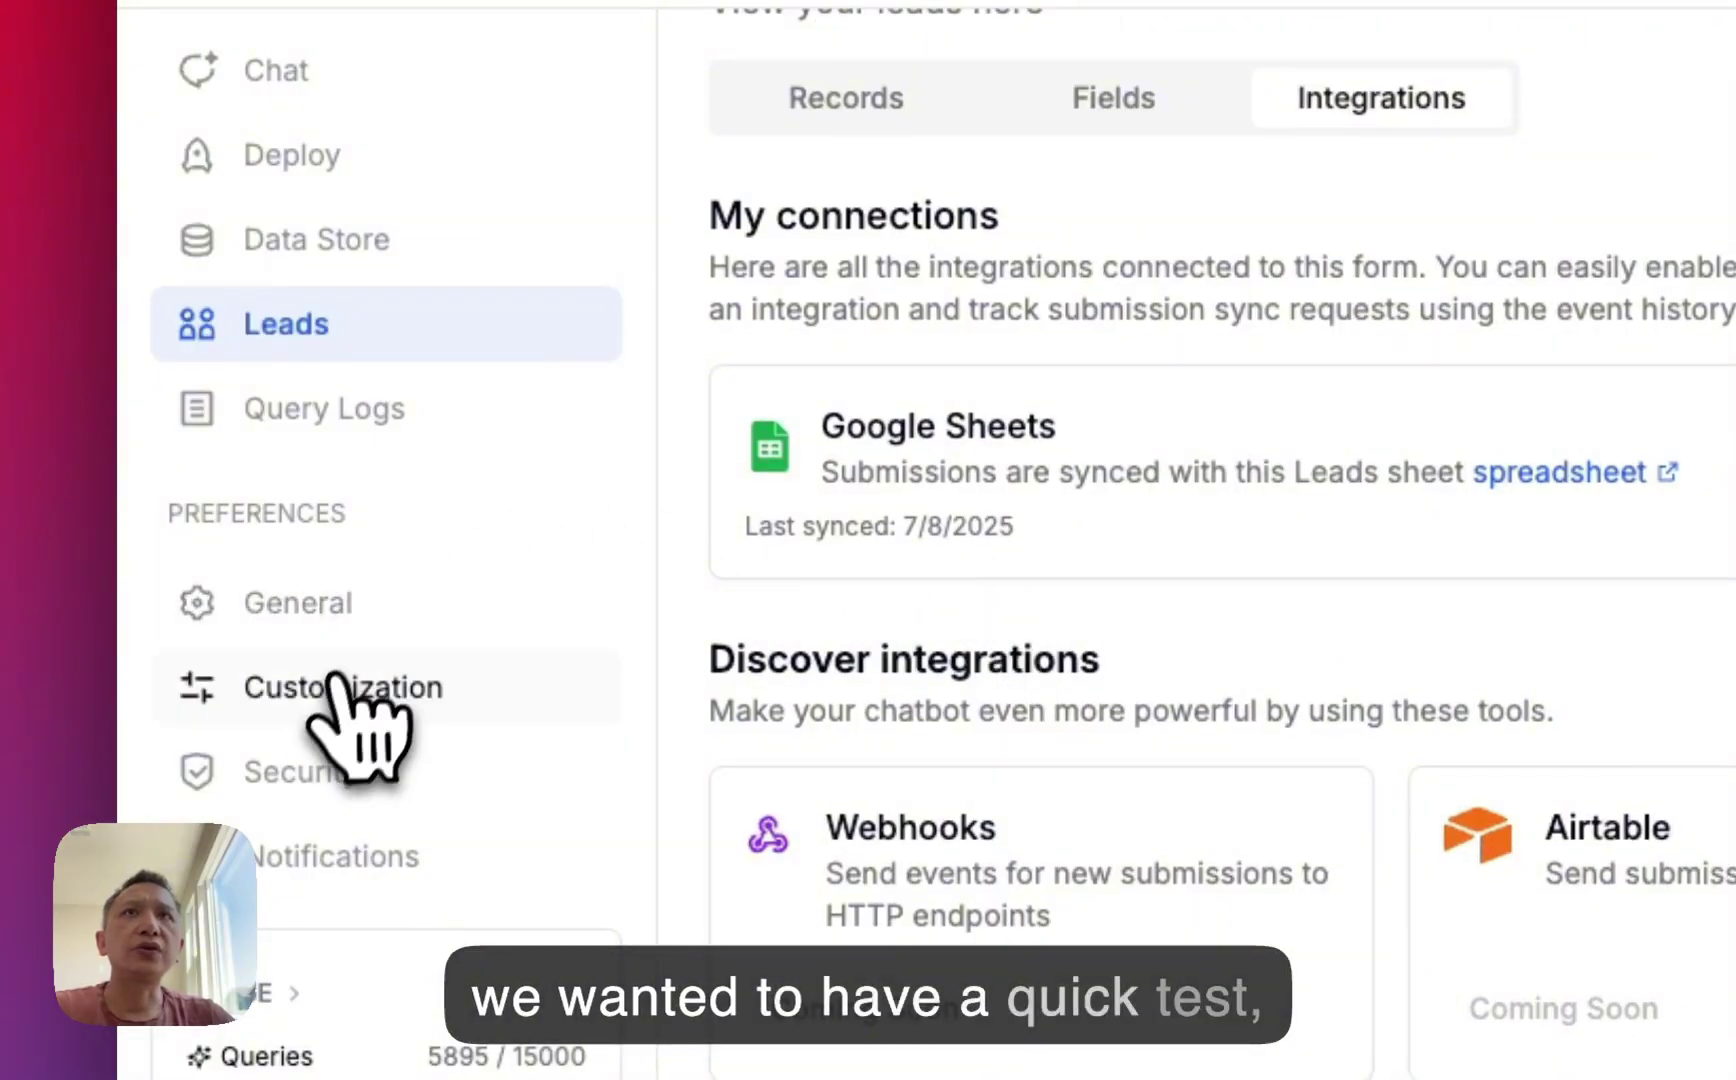
Enter name 'lead test' and a test e-mail in the preview lead form and submit it.
{"action": "left_click", "coordinate": [340, 685]}
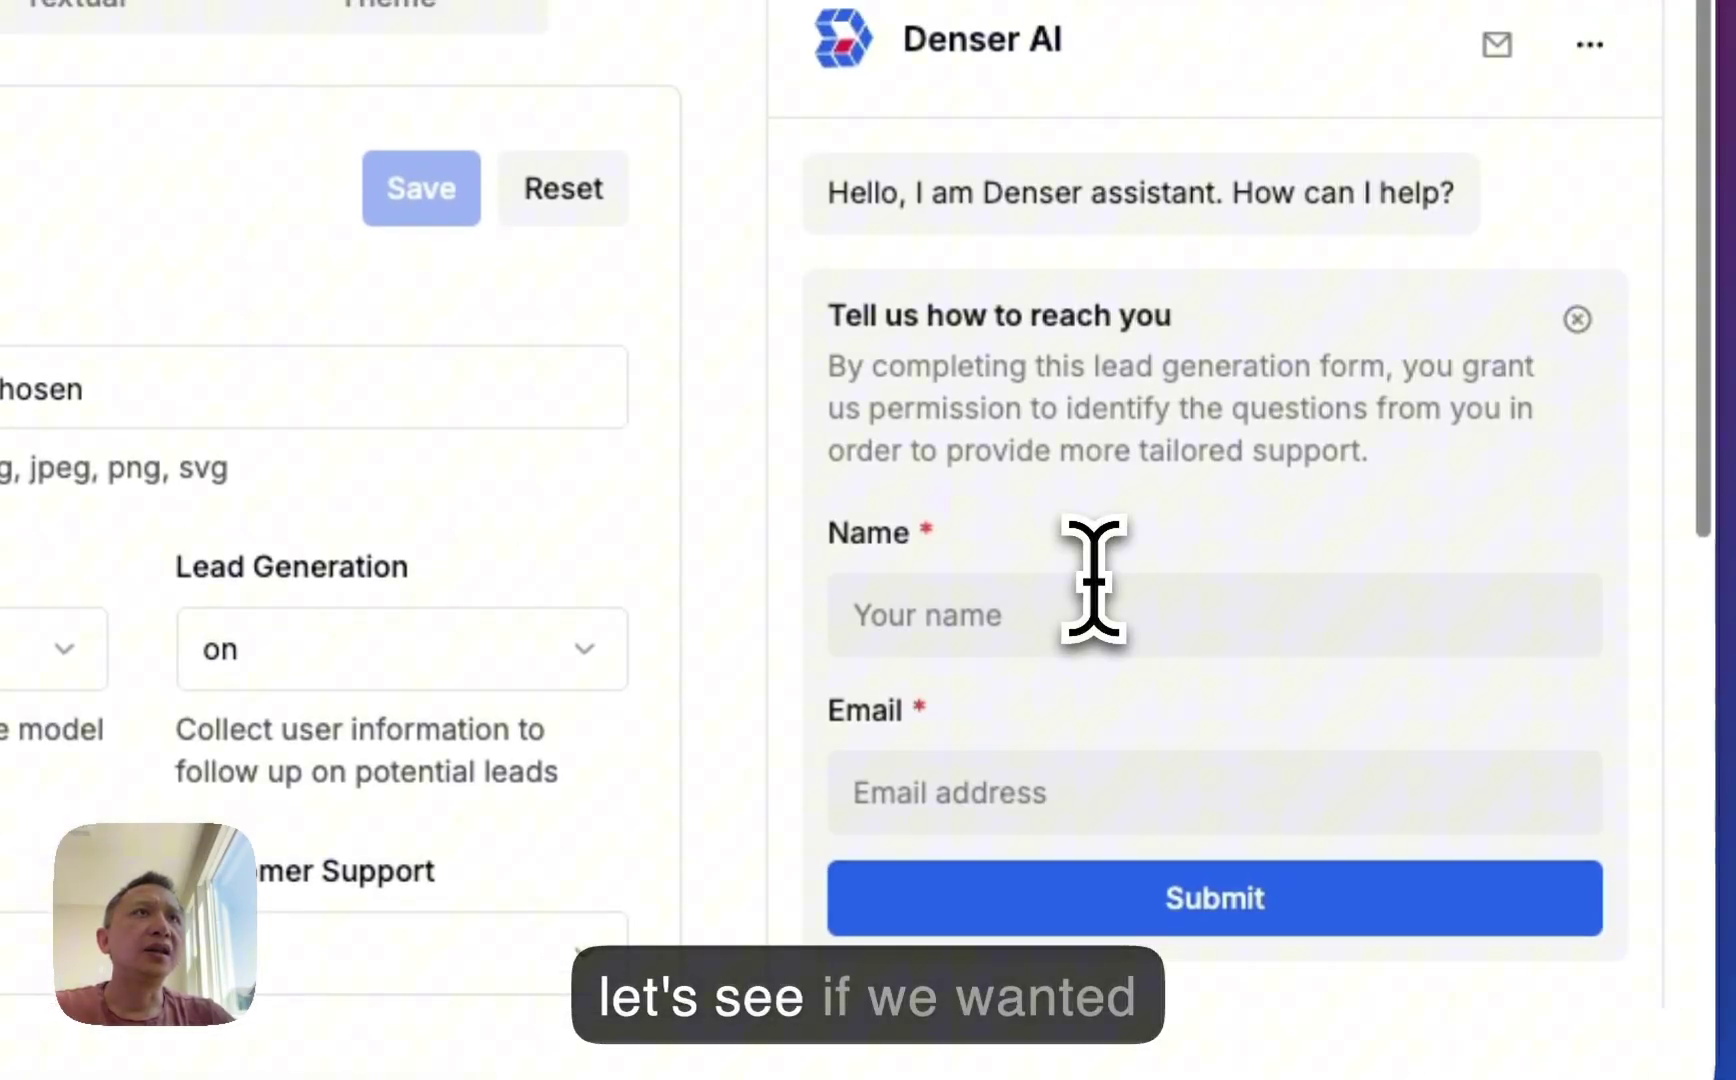
{"action": "scroll", "coordinate": [1094, 580], "scroll_direction": "down", "scroll_amount": 1}
{"action": "left_click", "coordinate": [1096, 580]}
{"action": "type", "text": "lead test"}
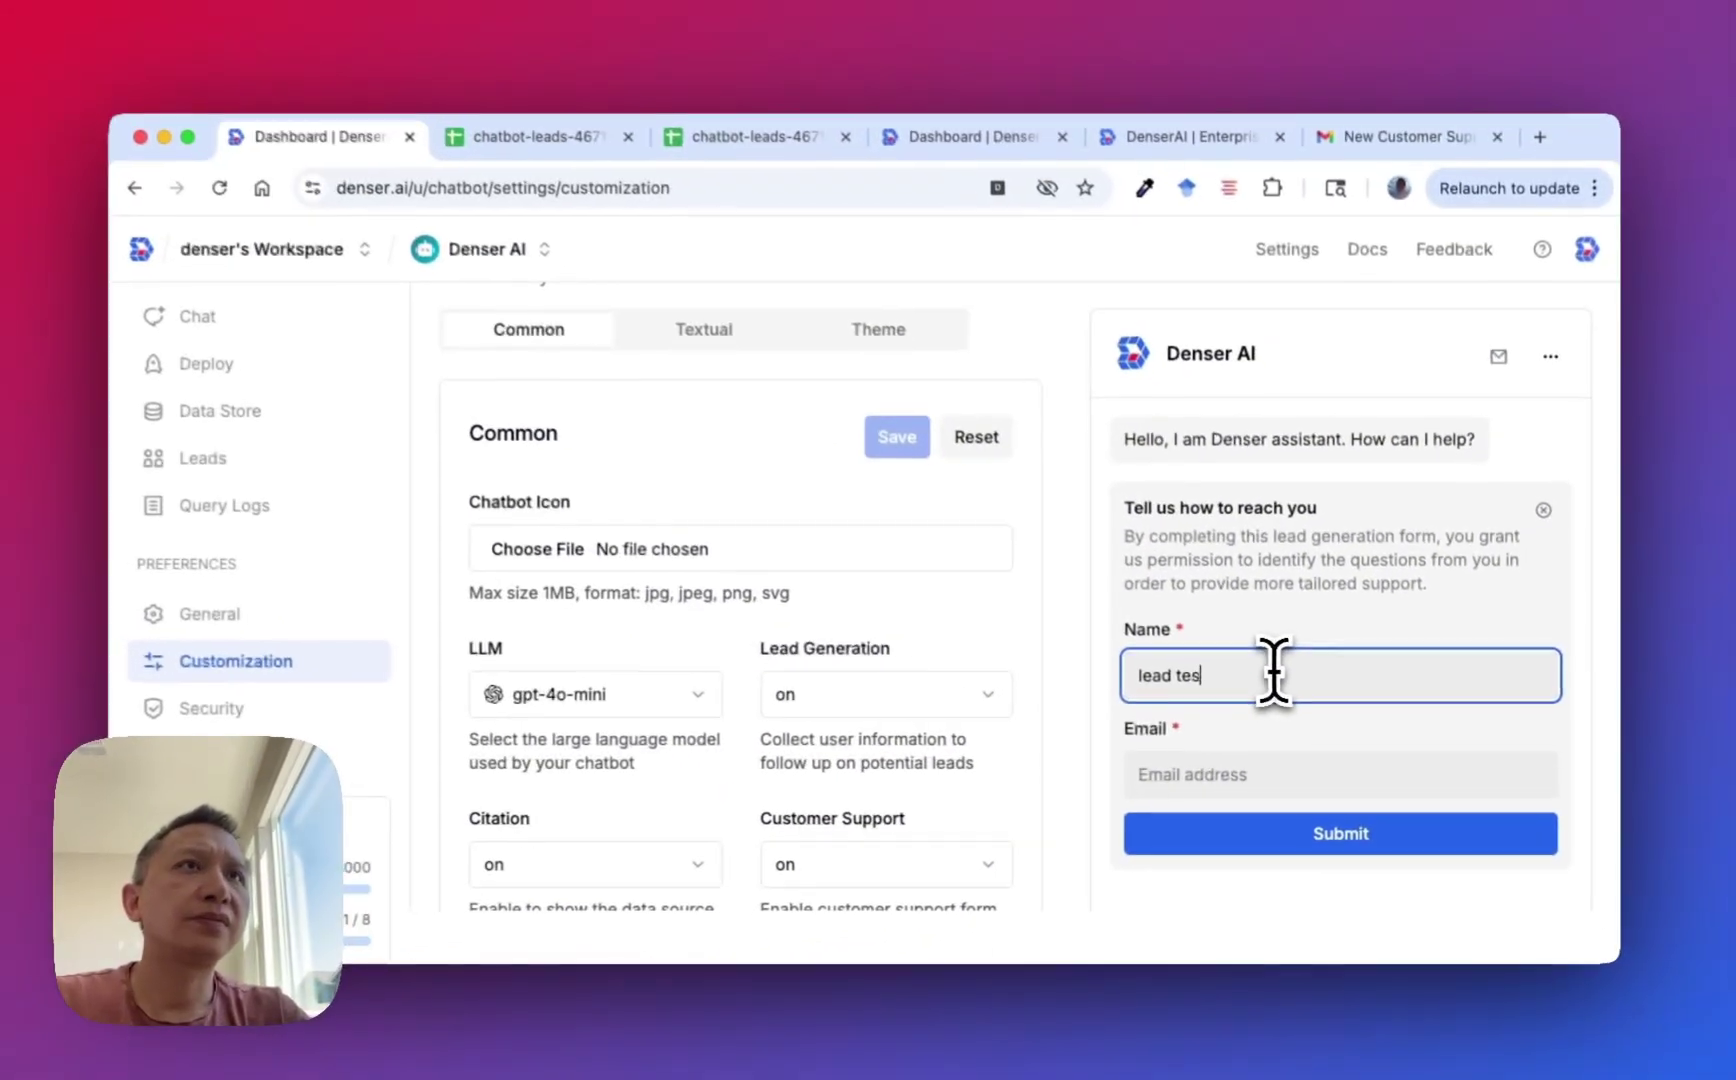
{"action": "key", "text": "Tab"}
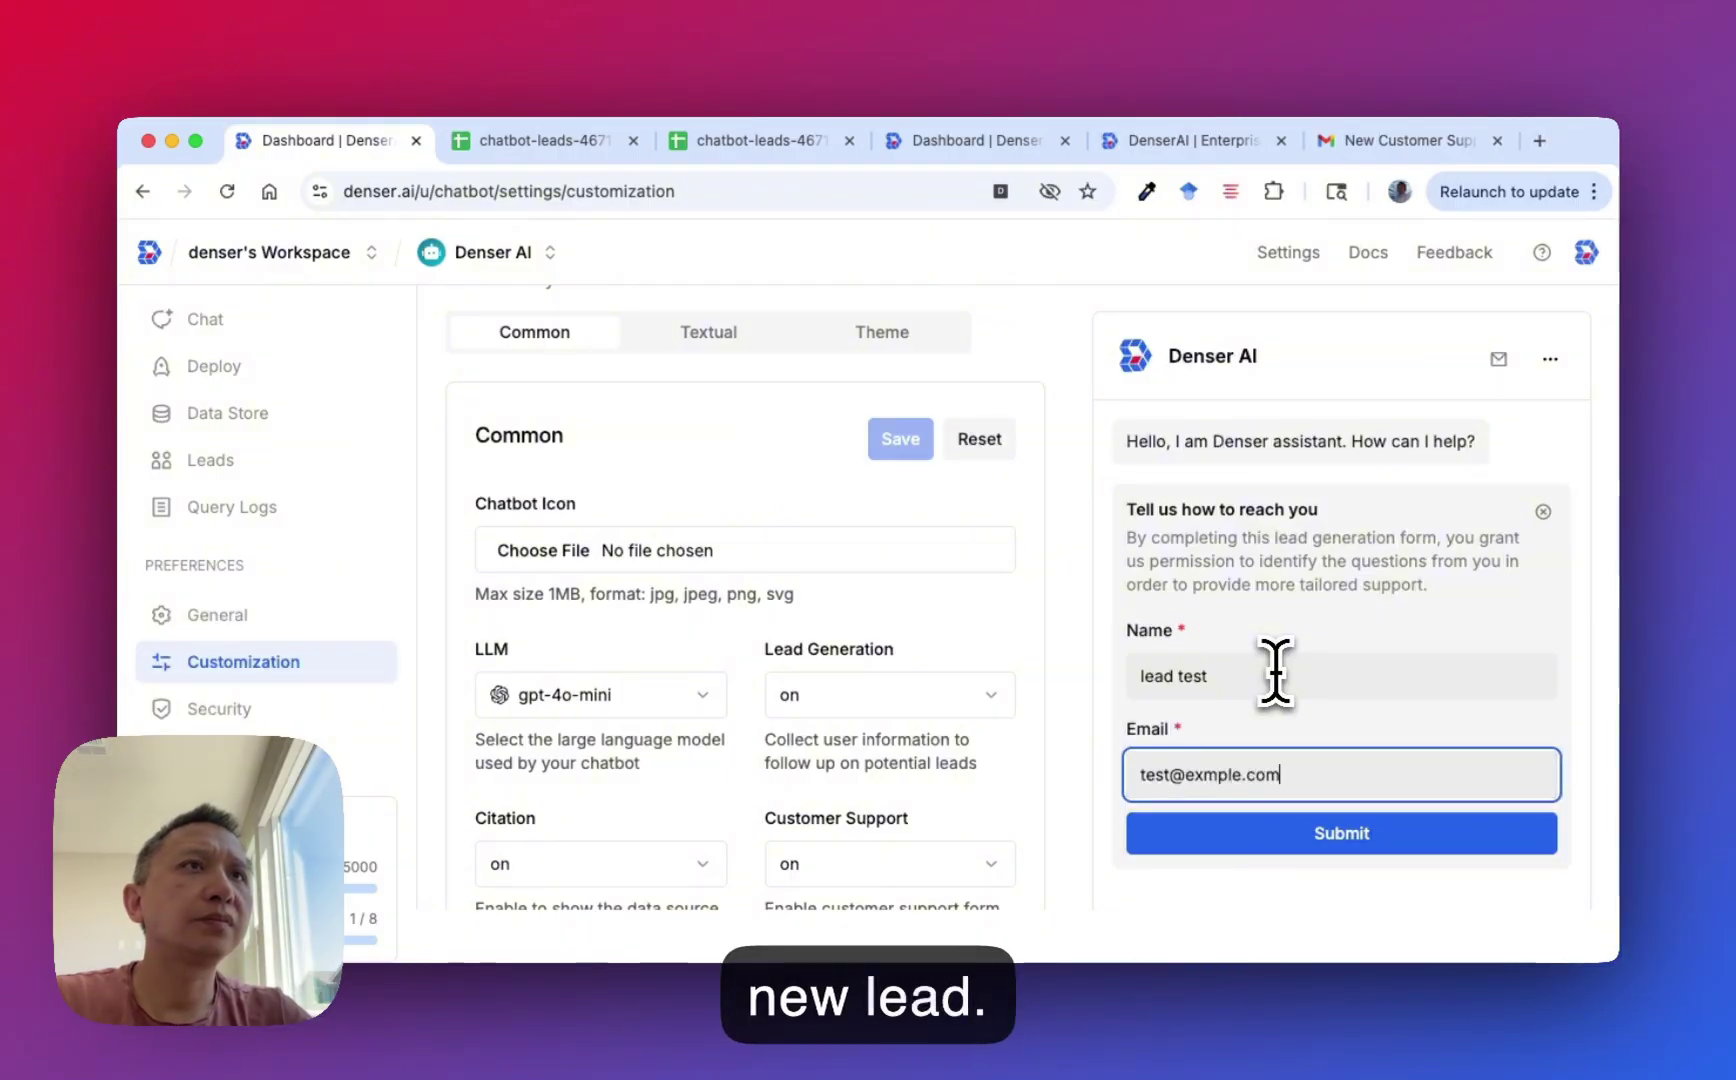
{"action": "left_click", "coordinate": [1306, 833]}
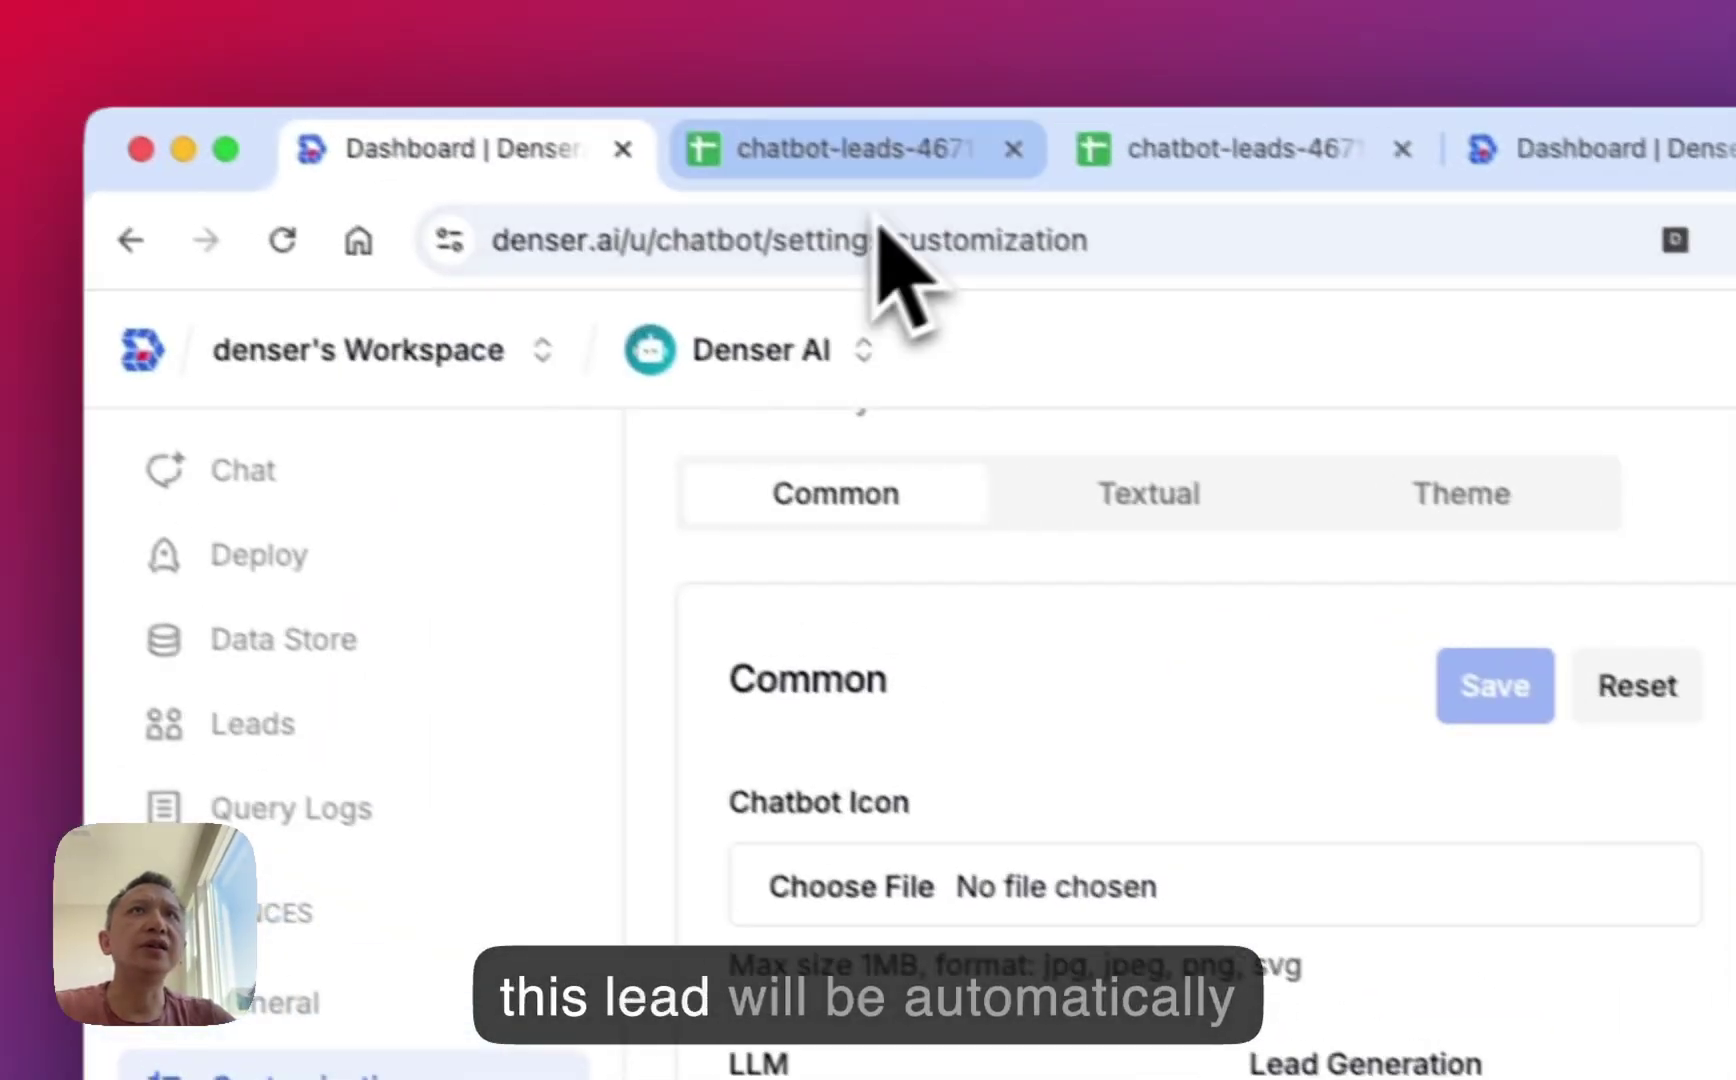
Check the chatbot-leads sheet for row 2 with 'lead test', its e-mail and a 2025-07-08 timestamp.
{"action": "left_click", "coordinate": [880, 162]}
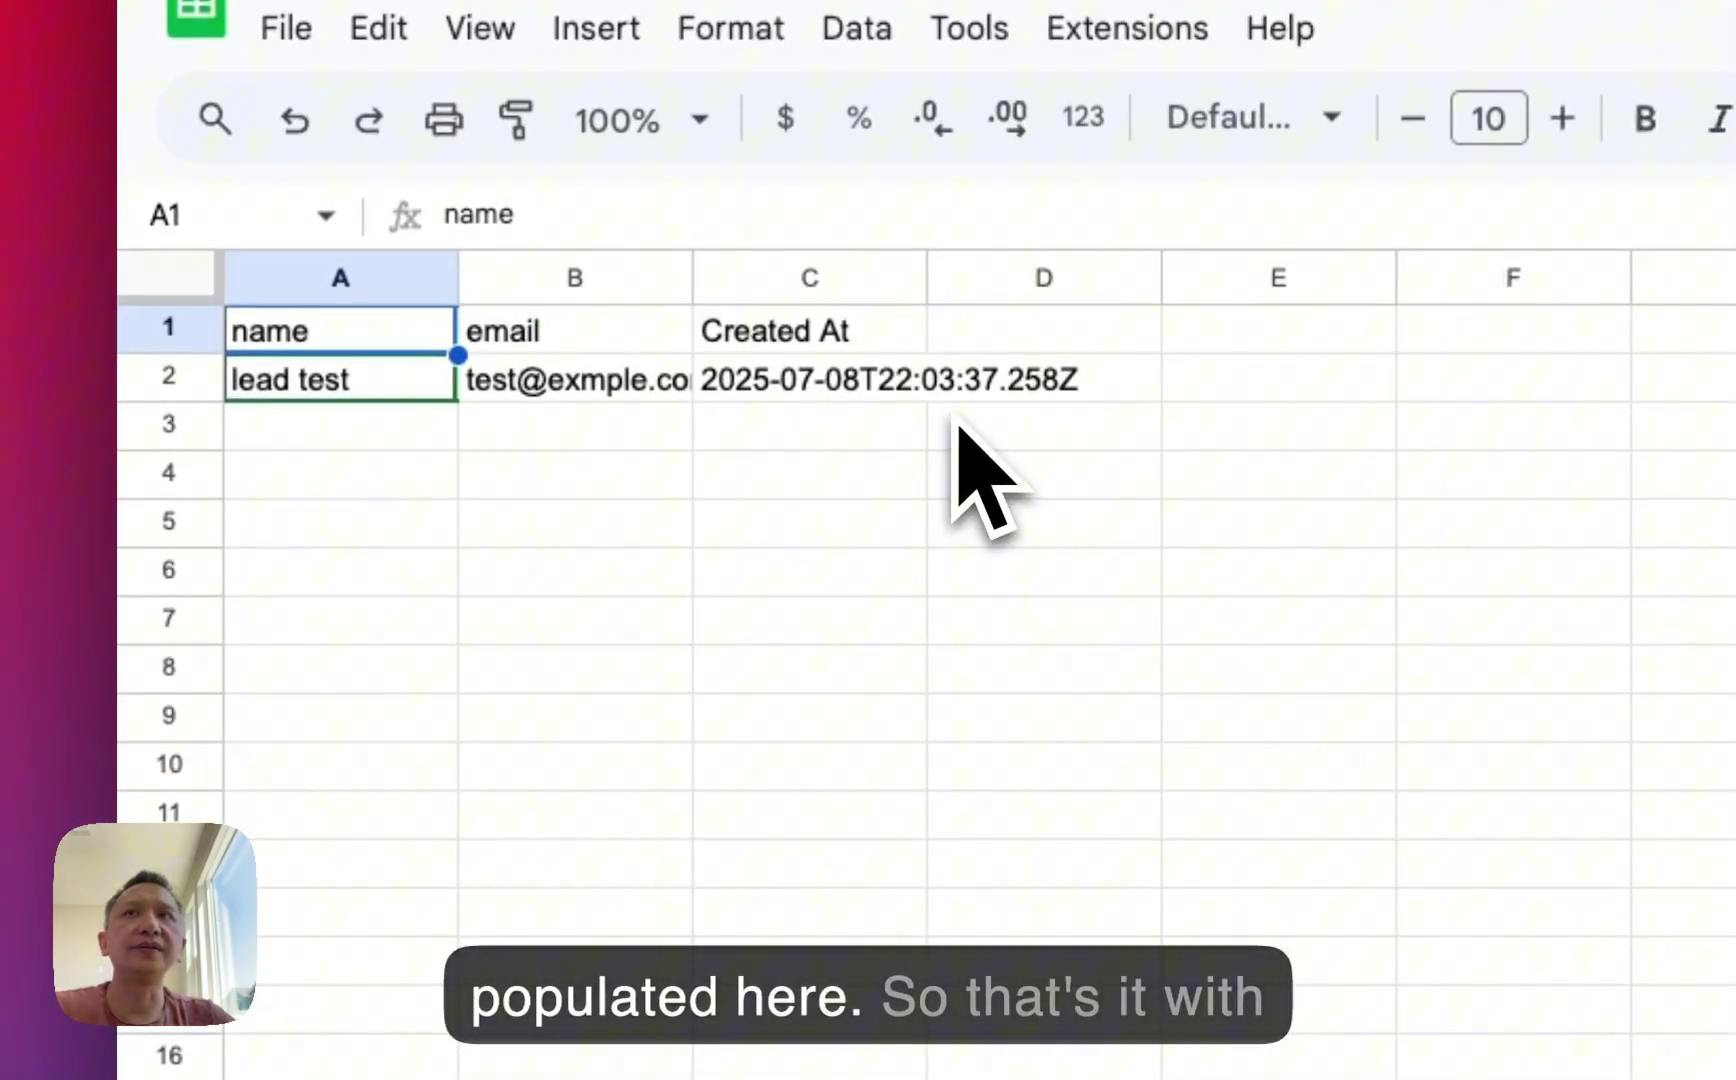